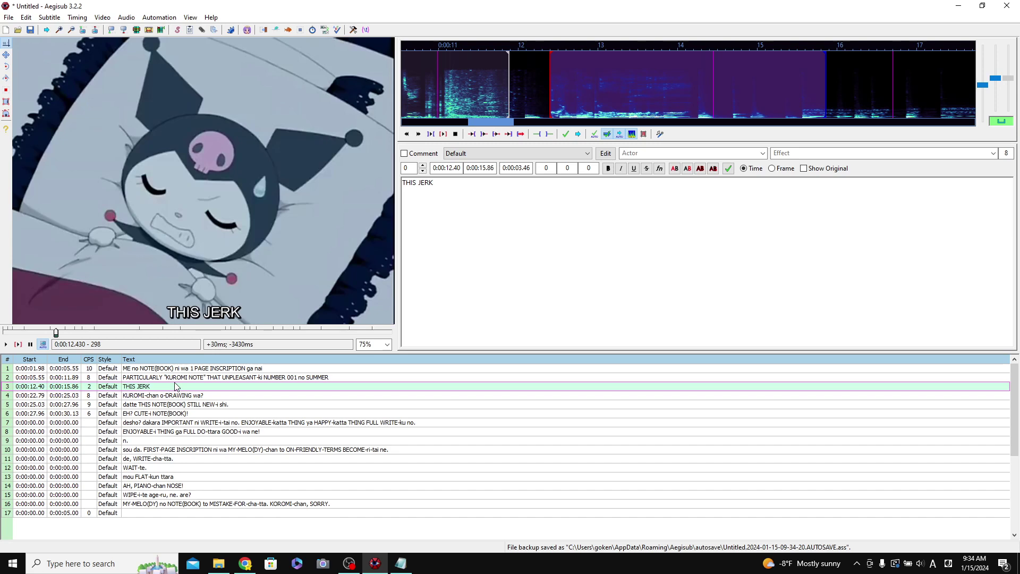
Select subtitle line 2, which runs from 0:00:05.55 to 0:00:11.89
click(202, 377)
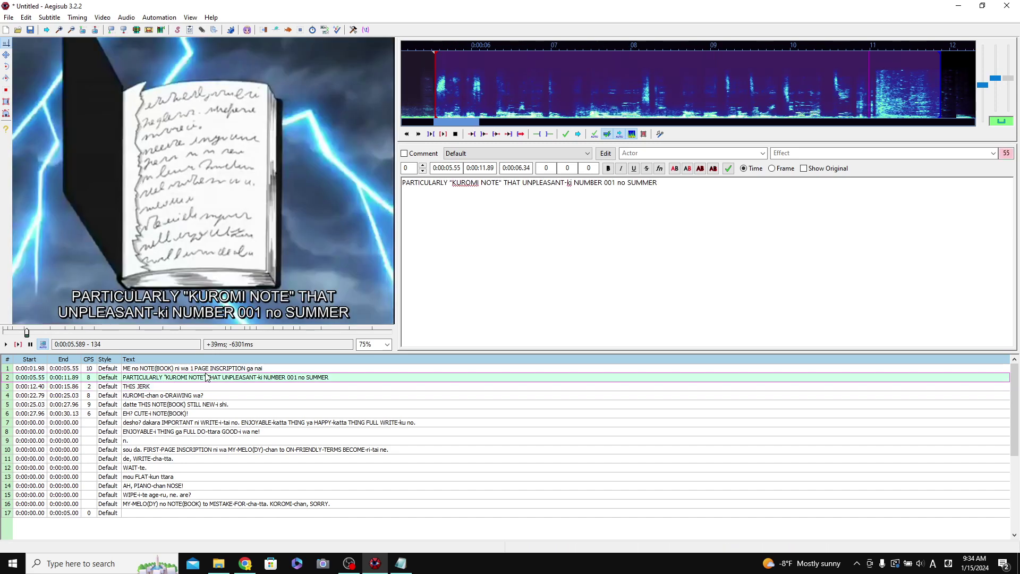
Switch line 2 to karaoke mode and pull the PARTICULARLY/KUROMI boundary slightly left
click(659, 134)
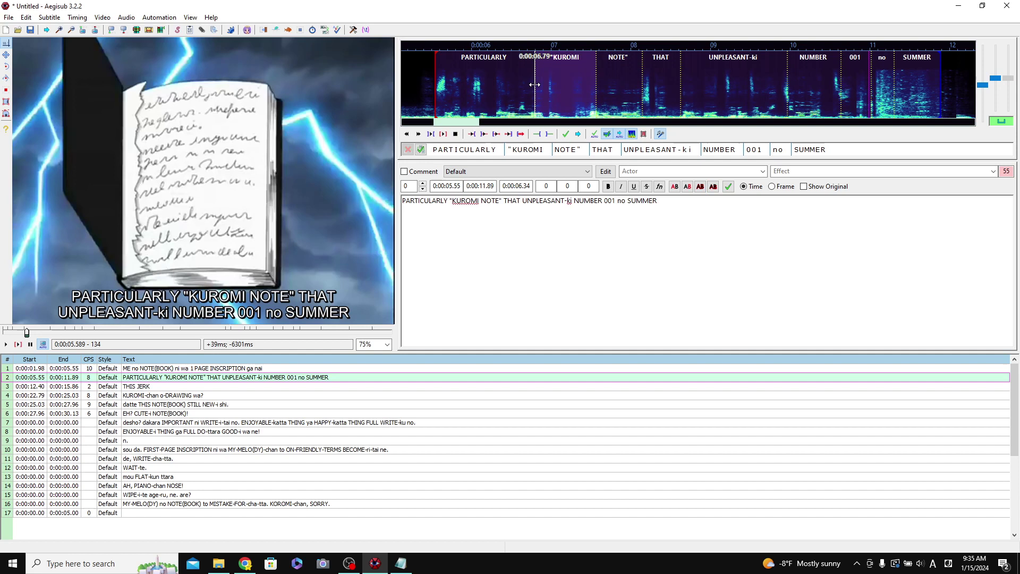
mouse_move(531, 87)
mouse_down()
mouse_move(479, 91)
mouse_move(547, 81)
mouse_move(525, 83)
mouse_up()
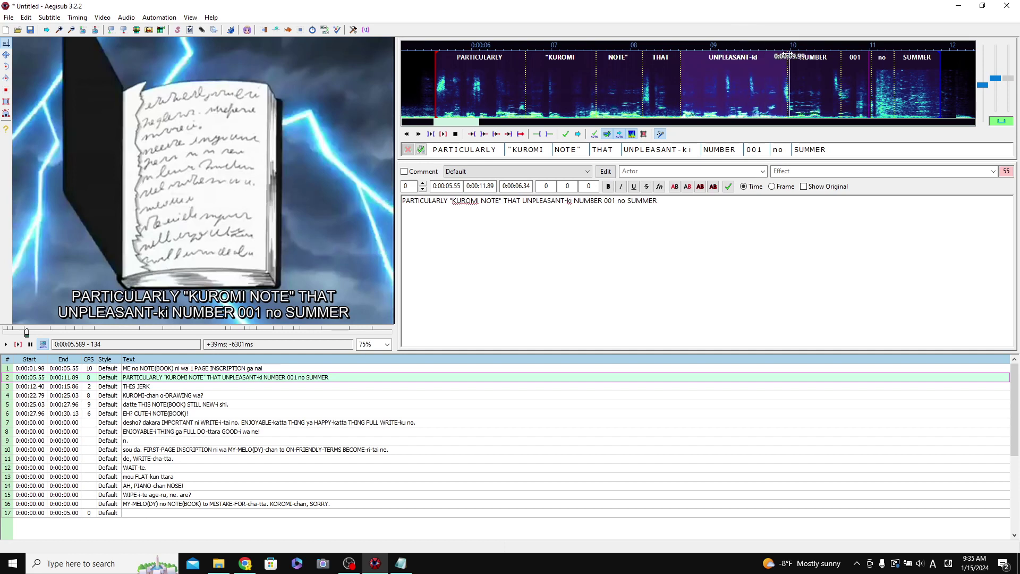
Split UNPLEASANT-ki after the hyphen, then play ki, NUMBER and PARTICULARLY to check
click(679, 154)
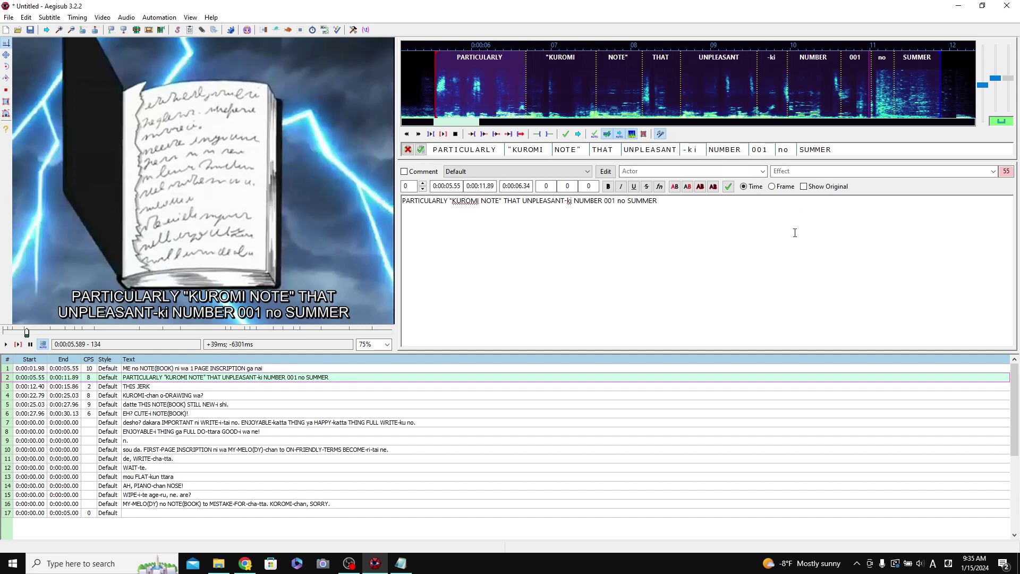
click(680, 151)
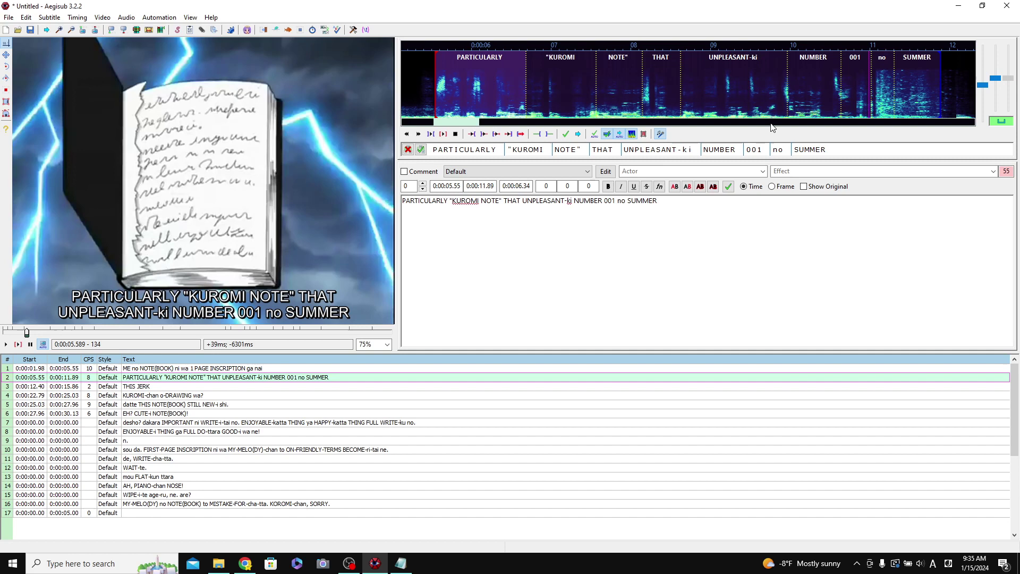
click(684, 151)
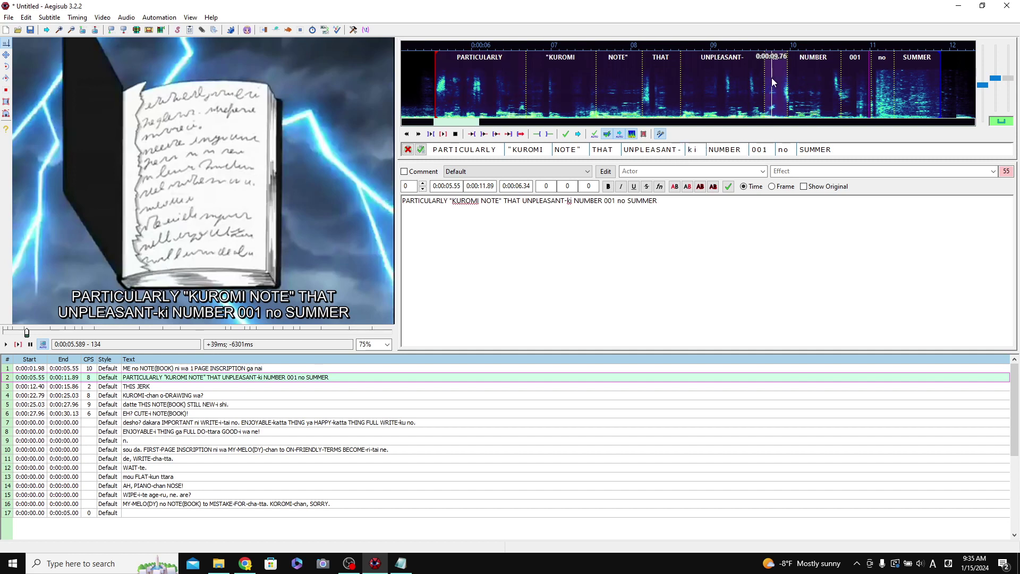
click(777, 82)
click(807, 83)
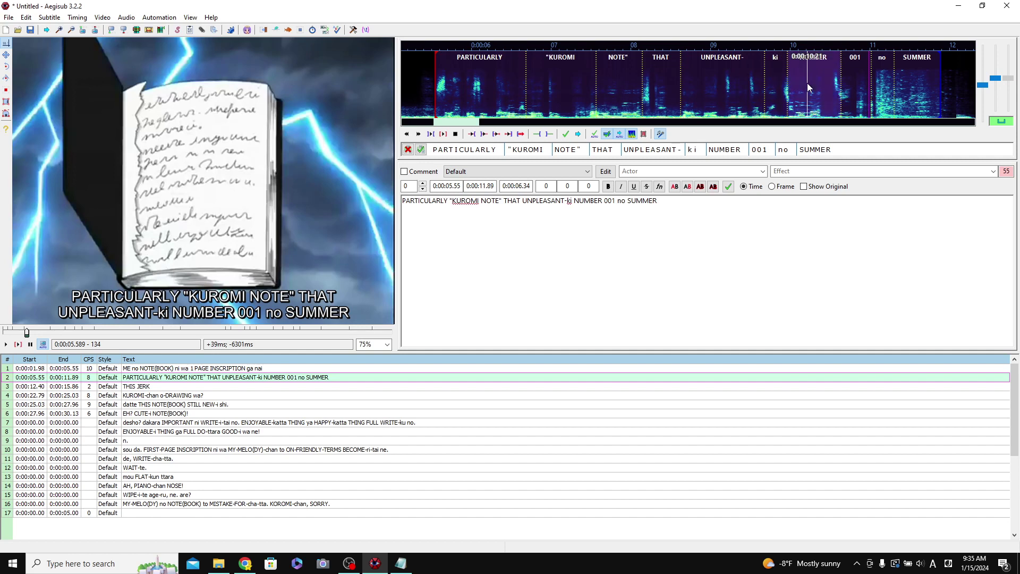
click(510, 106)
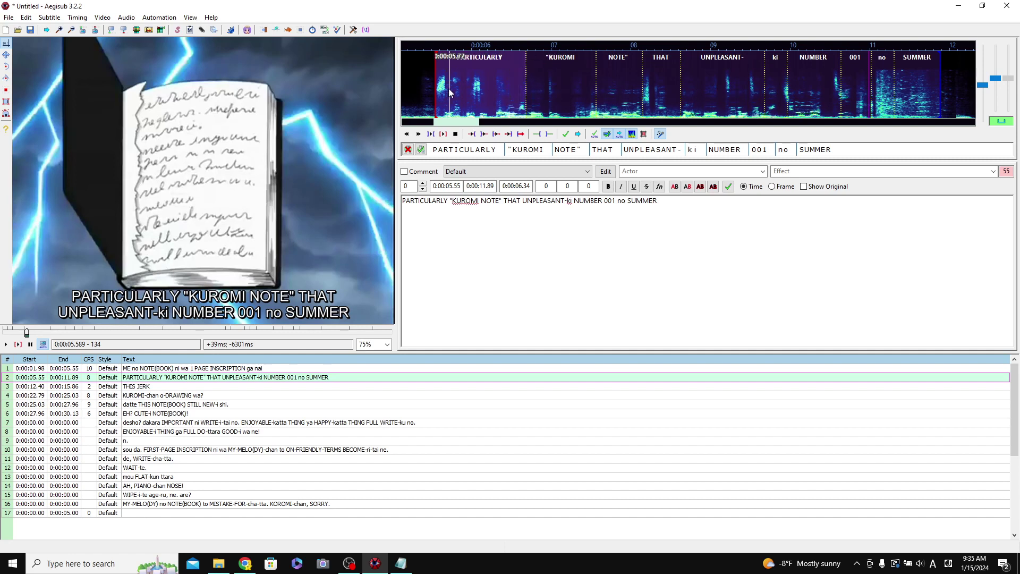
Retime the PARTICULARLY/KUROMI boundary earlier, replaying both syllables to match the speech
drag(526, 85, 486, 86)
click(505, 85)
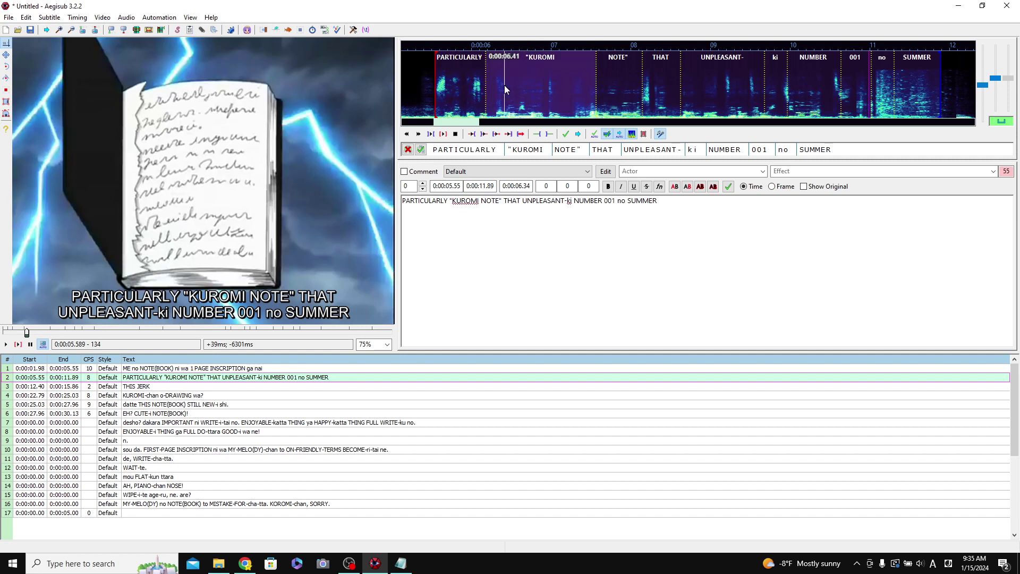
click(448, 85)
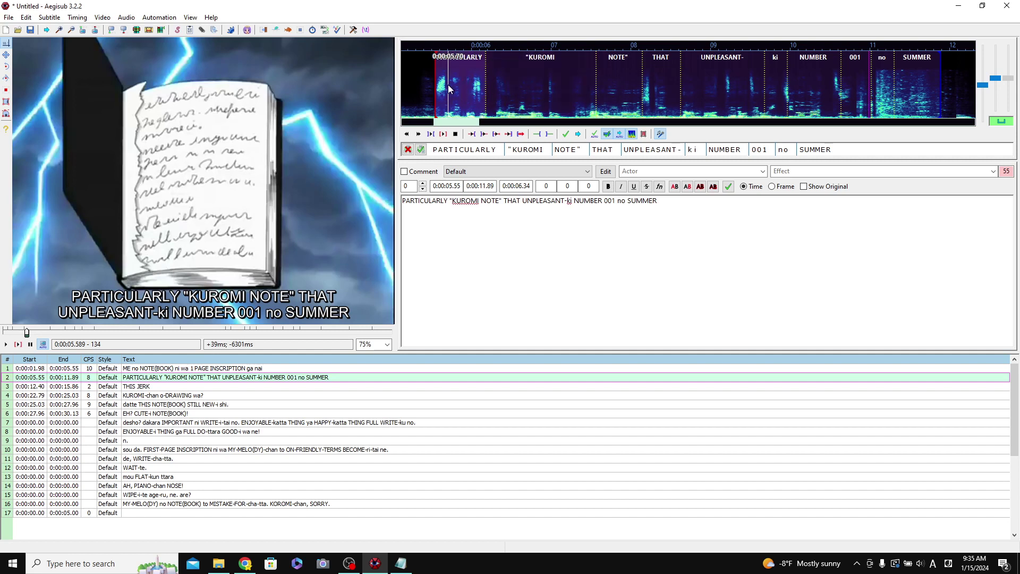
click(489, 78)
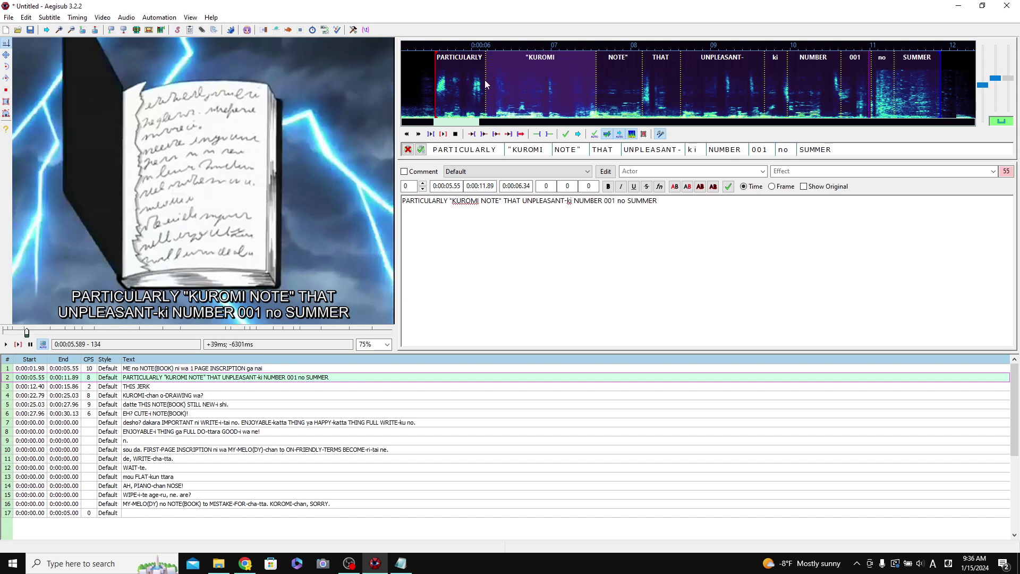
mouse_move(485, 79)
mouse_down()
mouse_move(495, 85)
mouse_move(486, 90)
mouse_up()
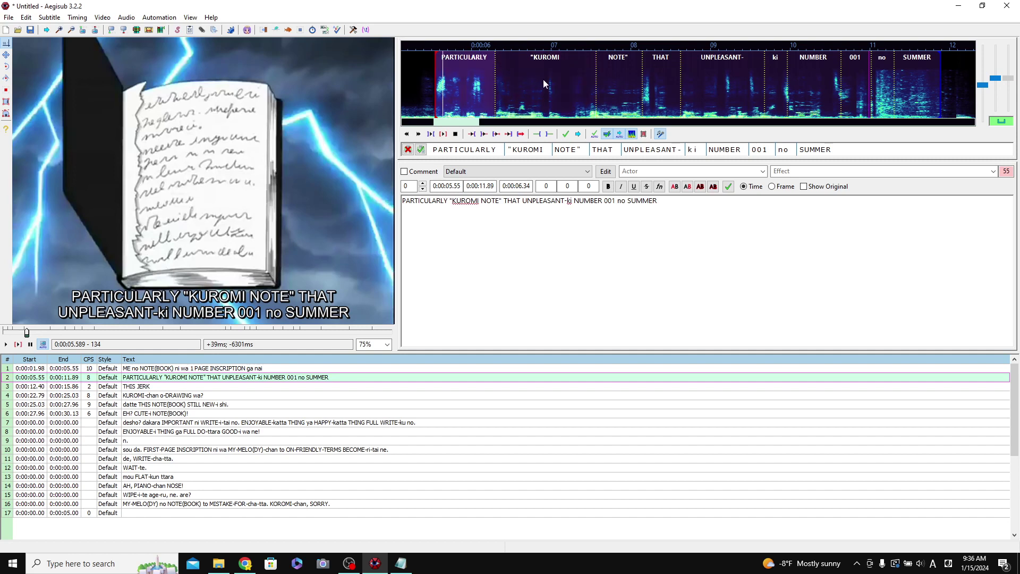
click(520, 83)
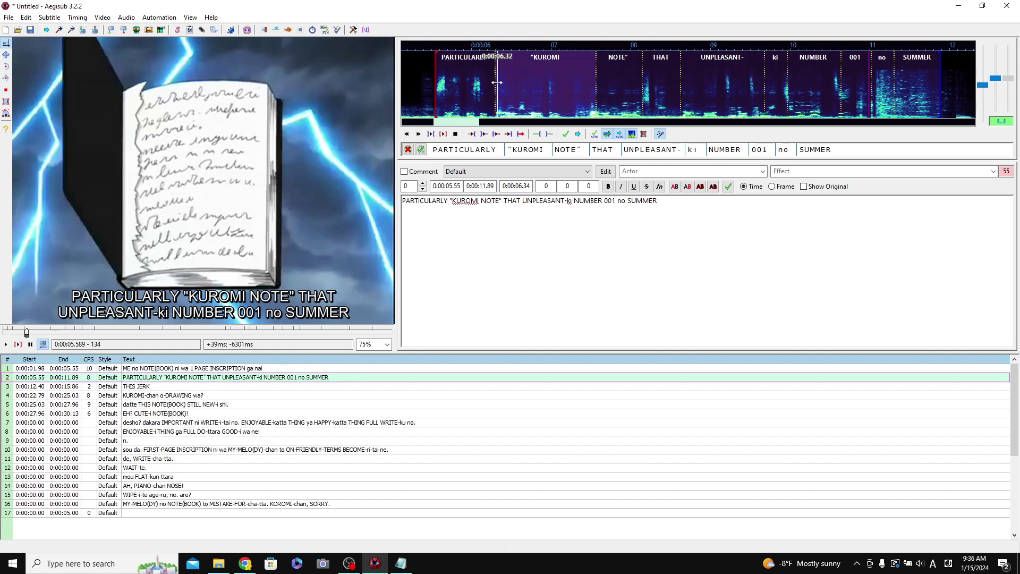
drag(496, 82, 493, 83)
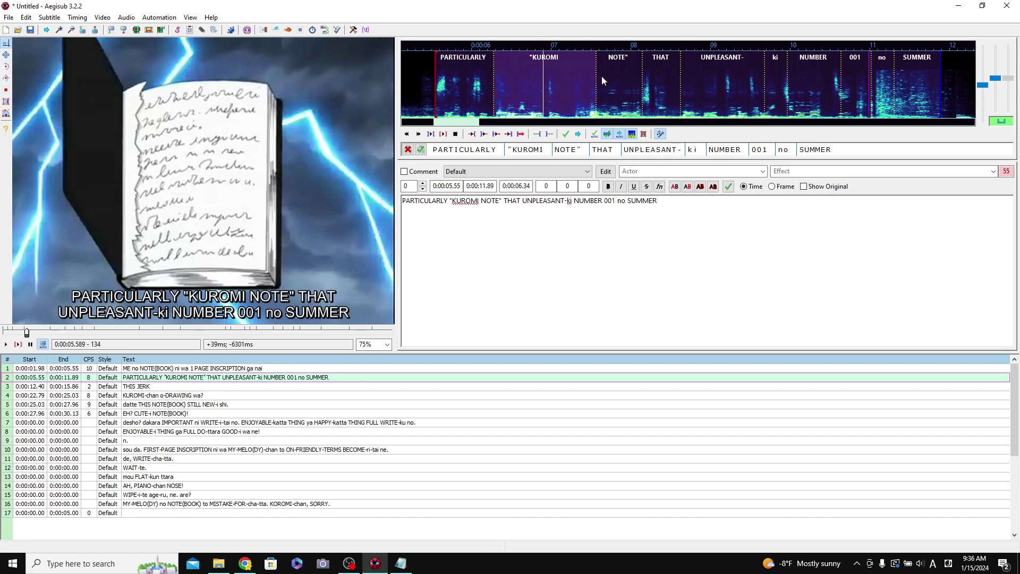
Move the KUROMI/NOTE and NOTE/THAT boundaries earlier so NOTE ends around 0:00:07.26
drag(596, 76, 545, 78)
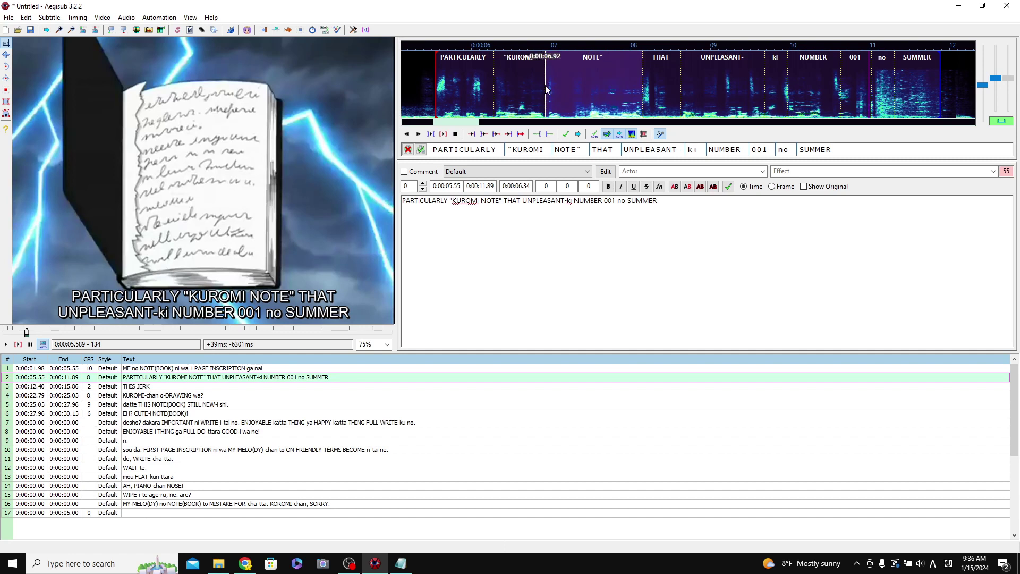
drag(544, 84, 532, 84)
click(532, 80)
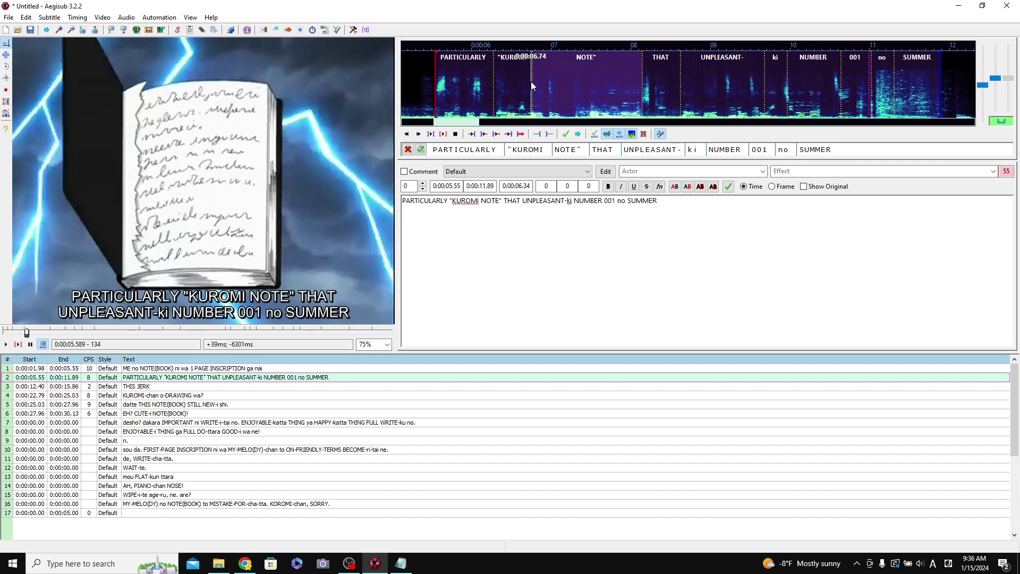
mouse_move(531, 81)
mouse_down()
mouse_move(519, 83)
mouse_move(531, 87)
mouse_up()
click(518, 84)
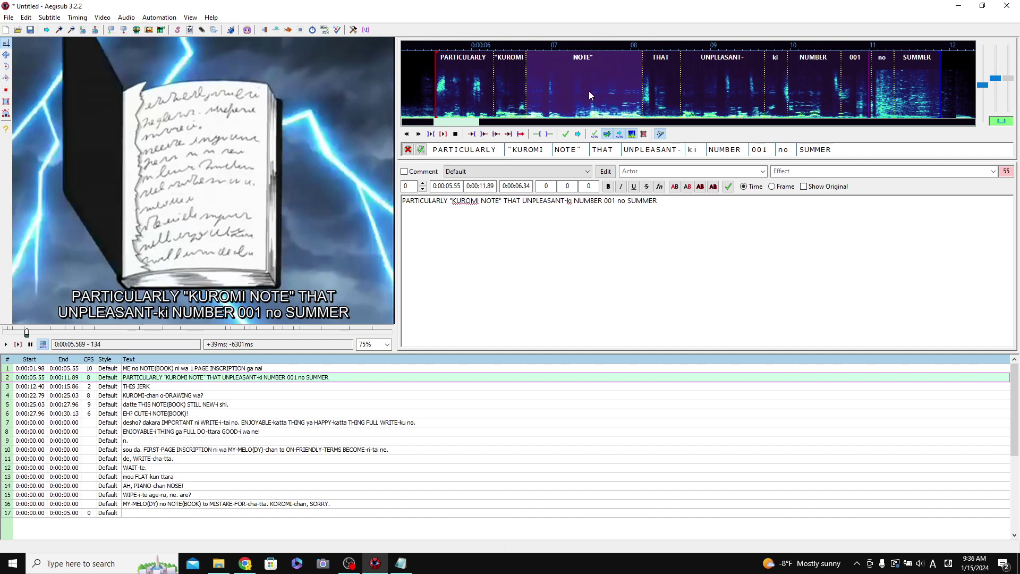
click(552, 86)
drag(528, 85, 529, 87)
click(553, 86)
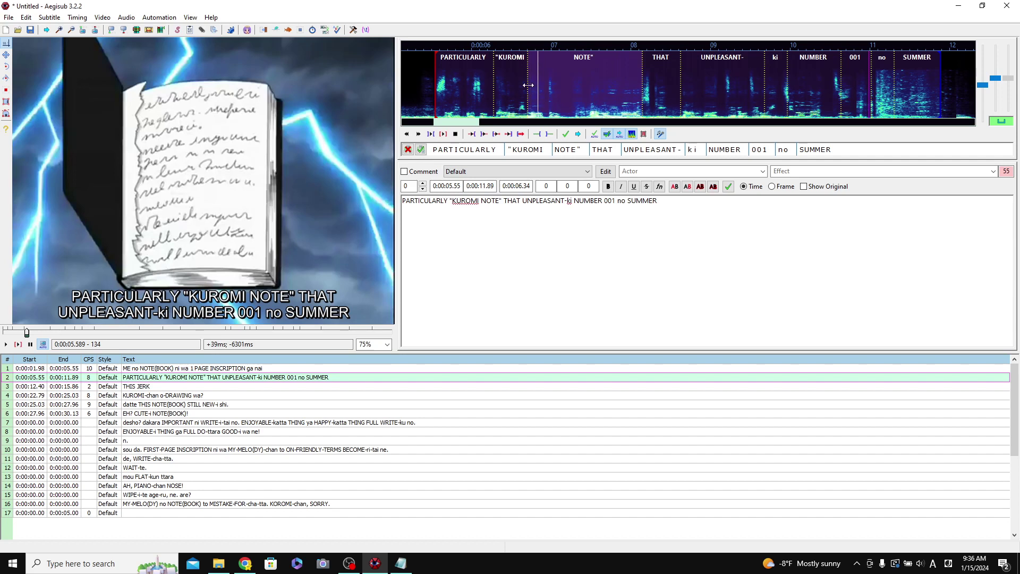
click(646, 87)
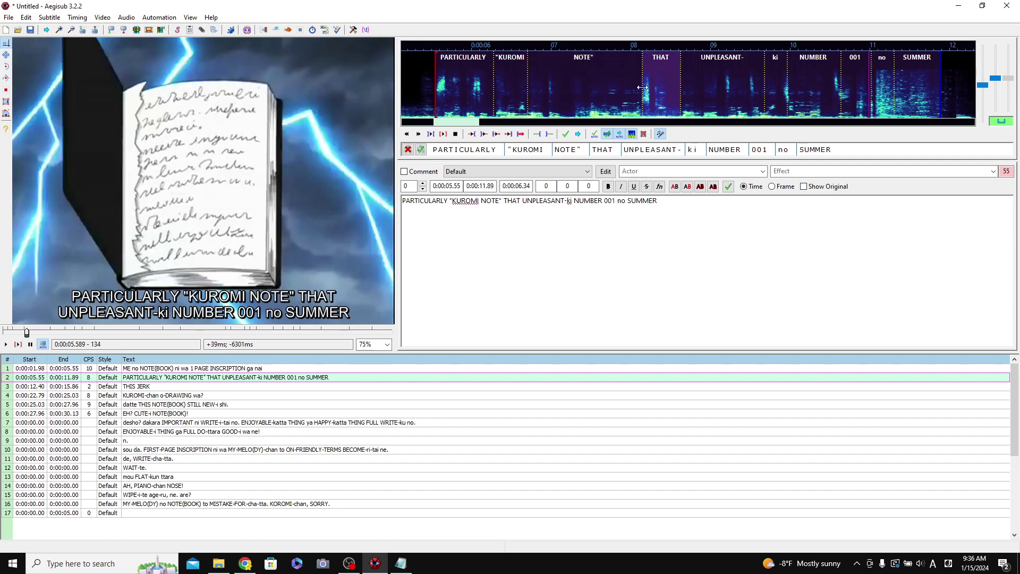
drag(642, 87, 573, 90)
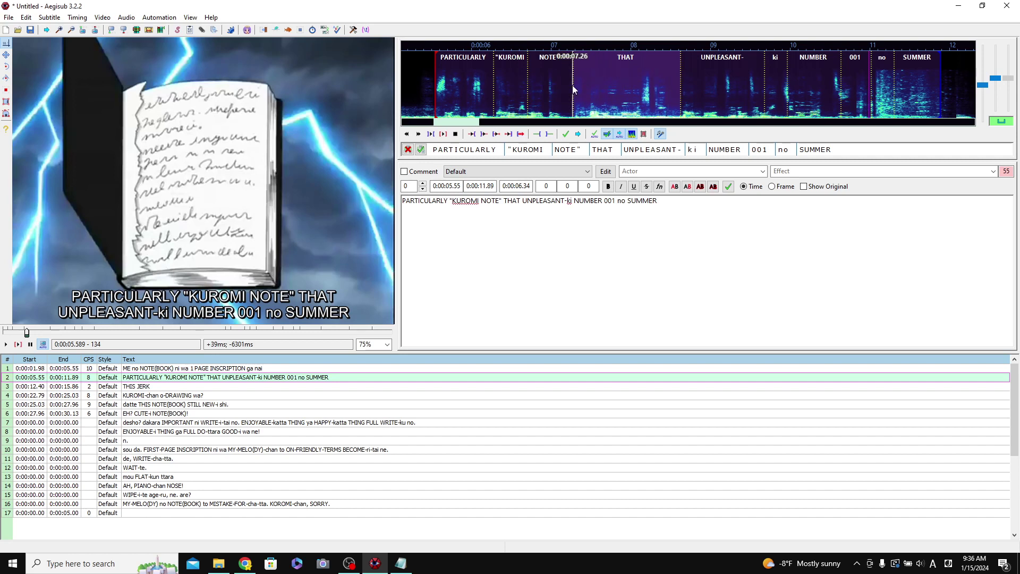
Shift the THAT, UNPLEASANT- and ki end boundaries earlier so ki runs about 0:00:08.26–0:00:08.6
mouse_move(572, 85)
mouse_down()
mouse_move(595, 87)
mouse_move(579, 91)
mouse_move(587, 91)
mouse_up()
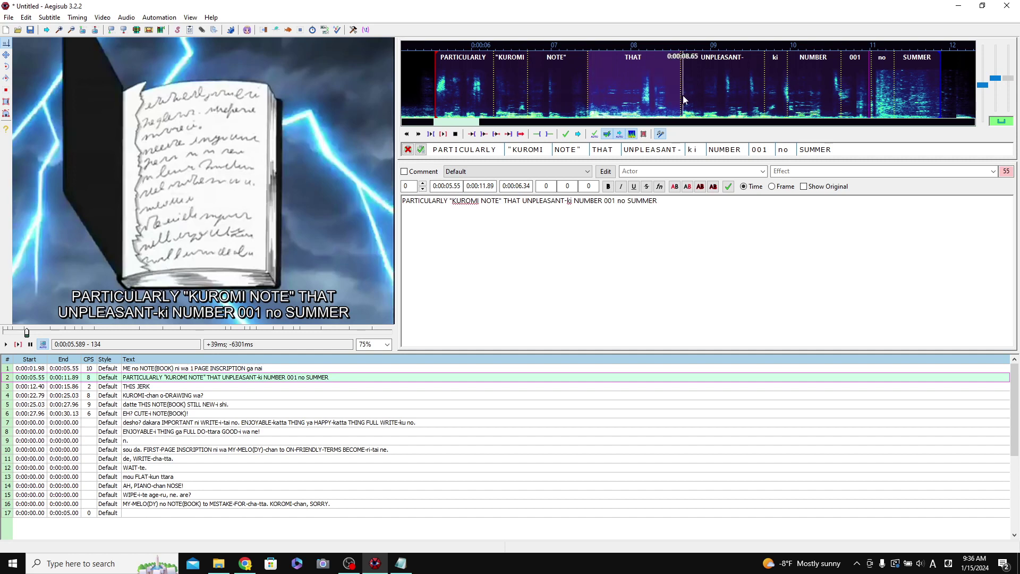
drag(680, 95, 610, 89)
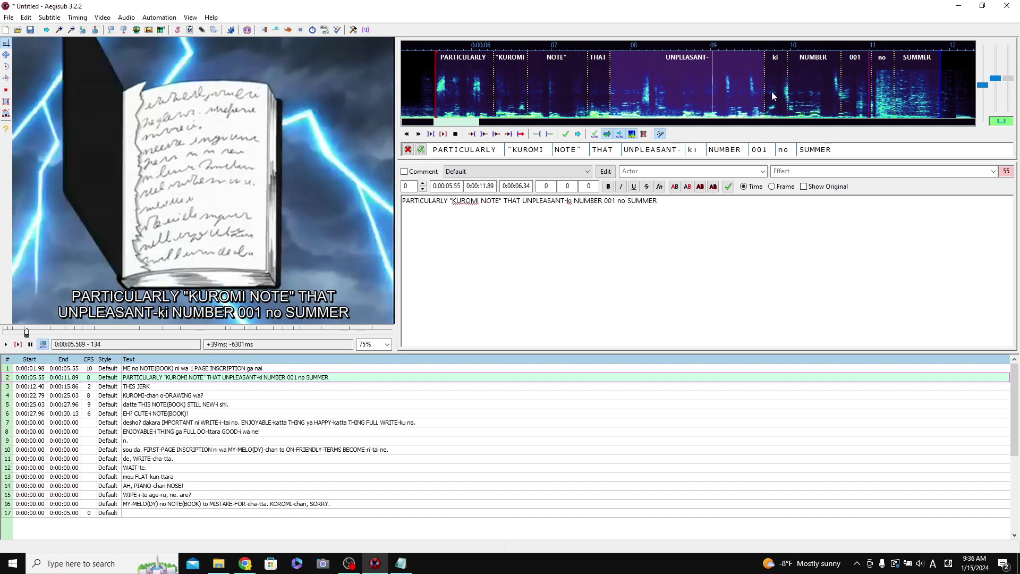
drag(764, 92, 651, 88)
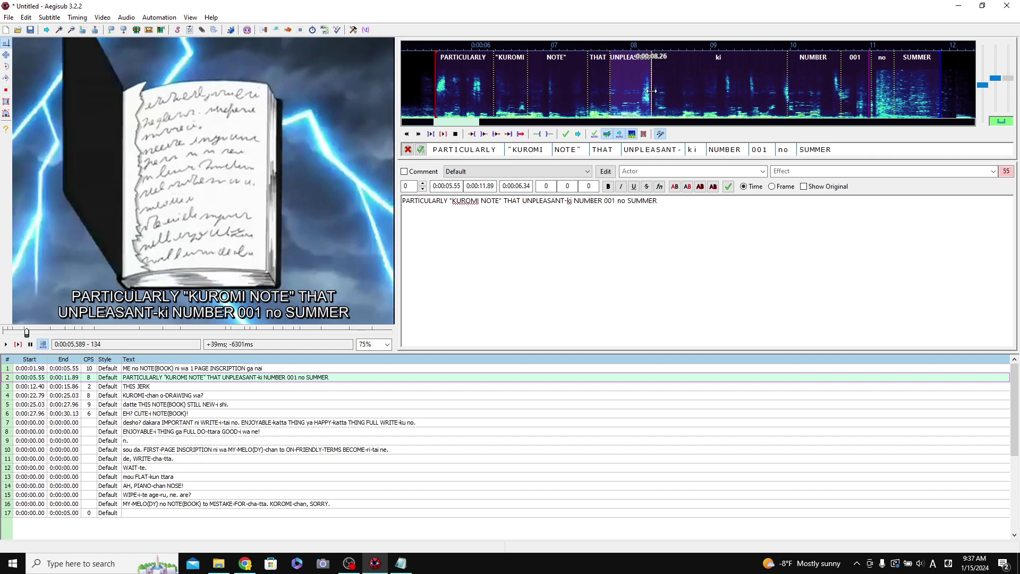
click(661, 91)
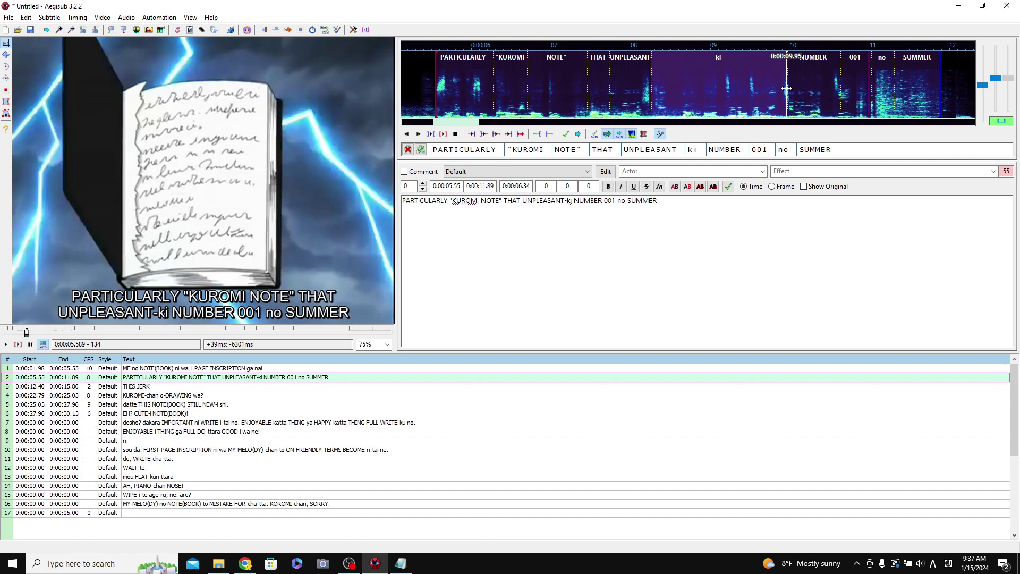
drag(787, 88, 682, 101)
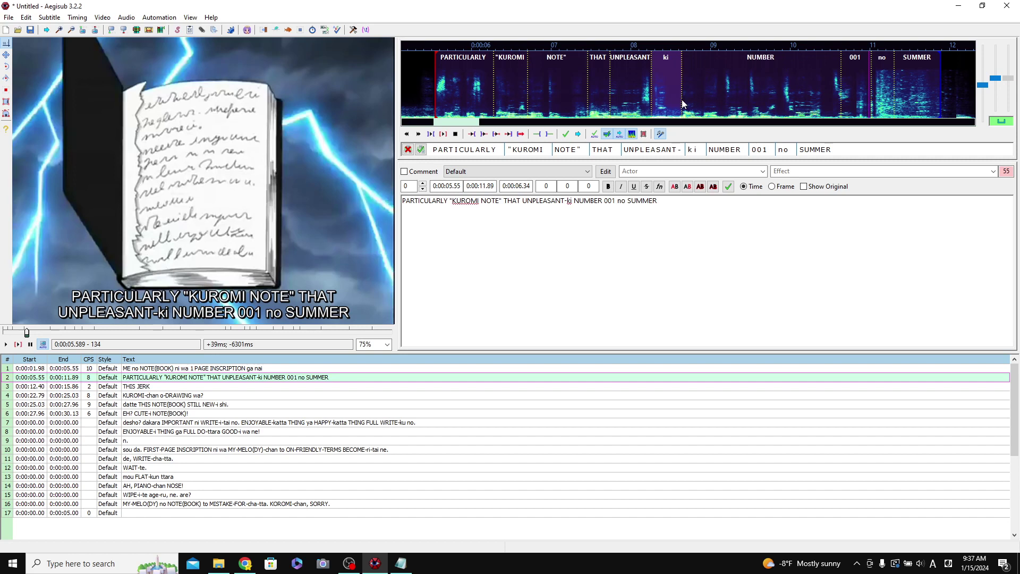
End NUMBER earlier and split the 001 syllable into 0, 0 and 1
key(s)
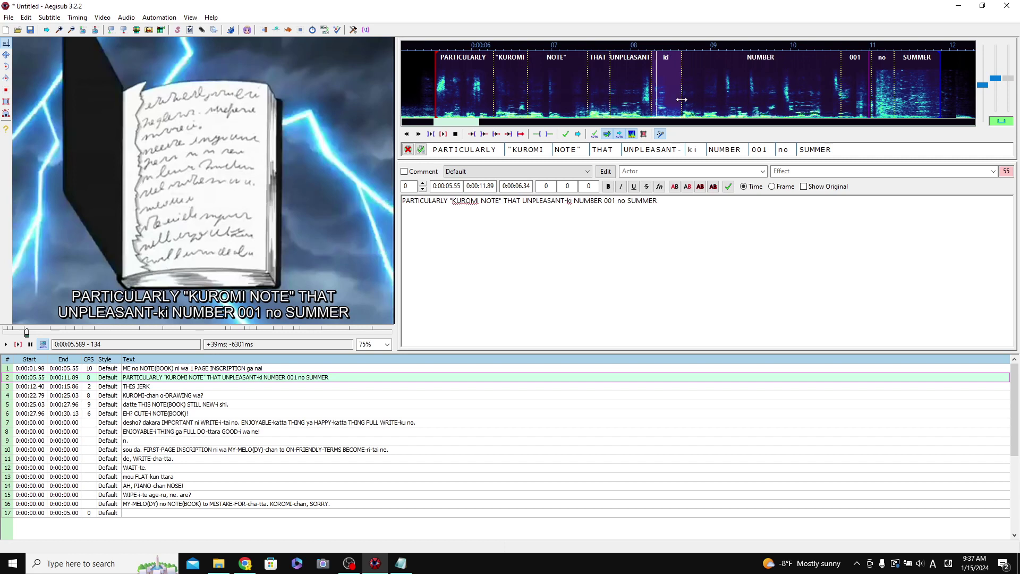
click(724, 85)
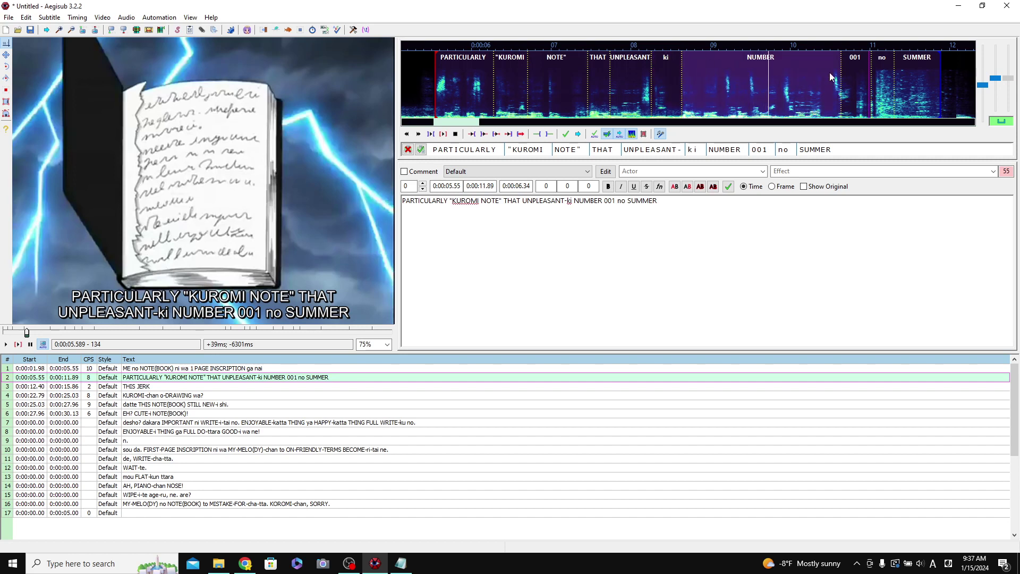
drag(841, 84, 723, 93)
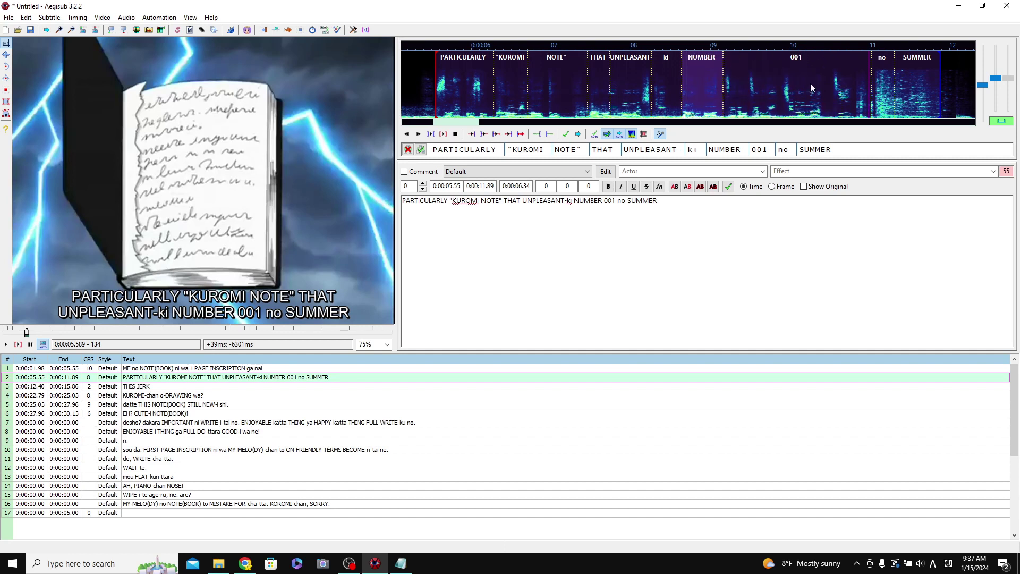
click(768, 83)
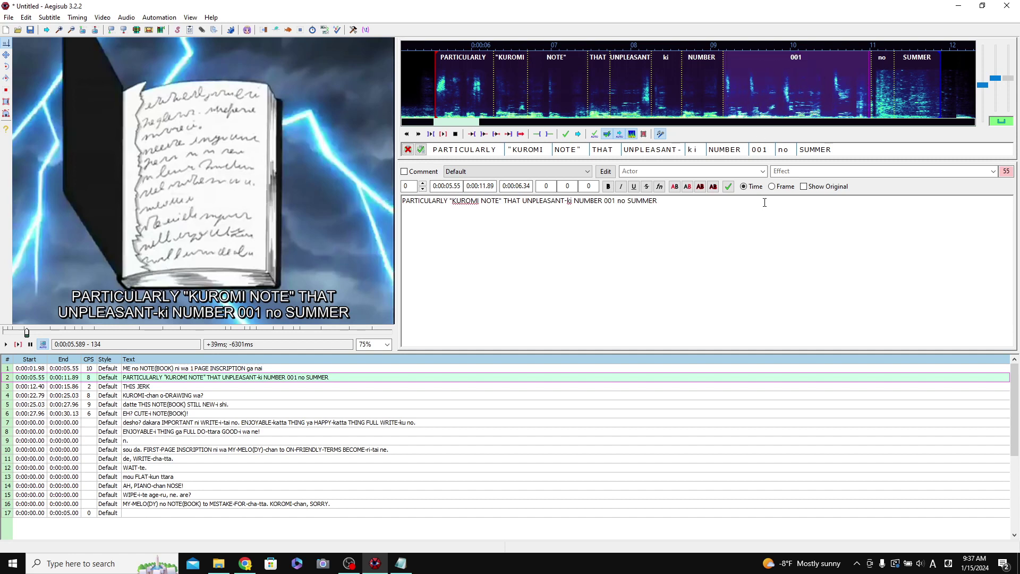
click(757, 151)
click(756, 151)
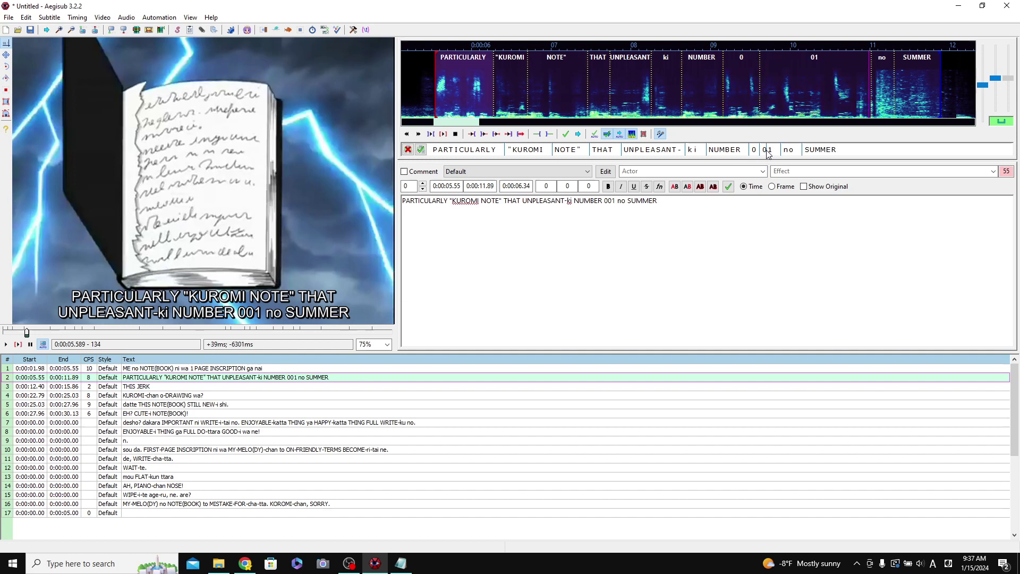
click(746, 84)
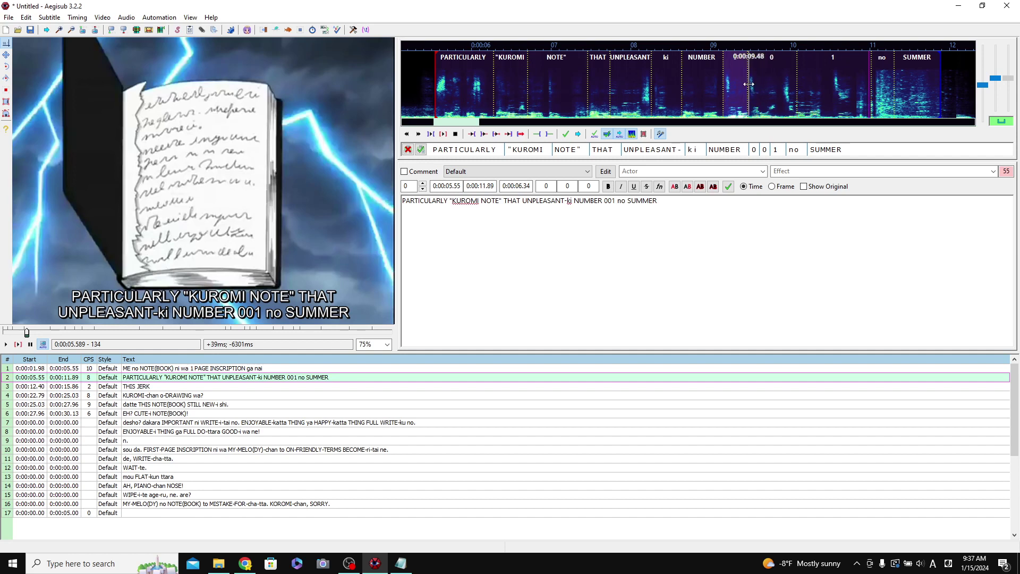
click(775, 84)
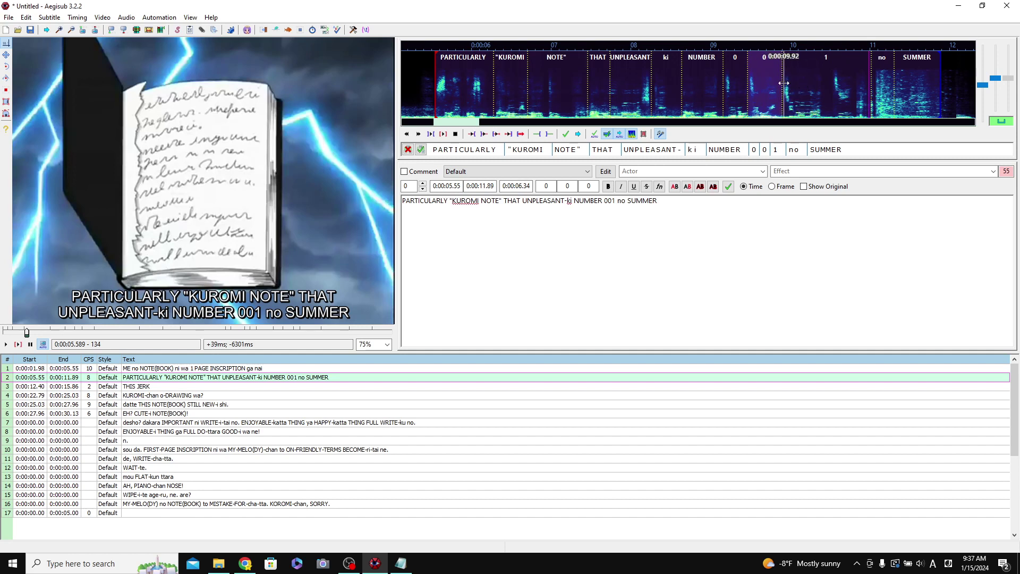
Move the start of the 1 syllable earlier, playing it to check
drag(782, 83, 771, 83)
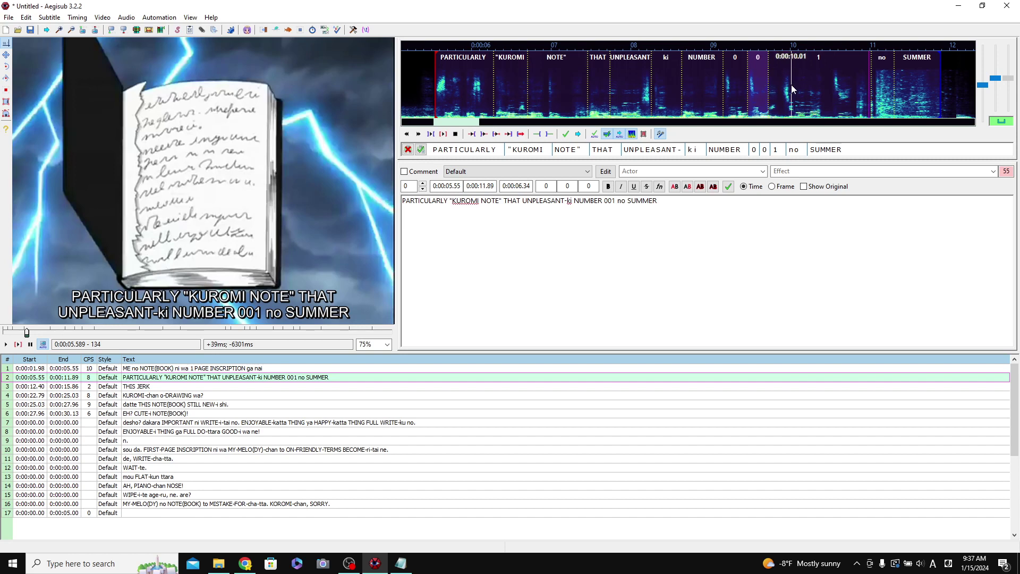
click(791, 84)
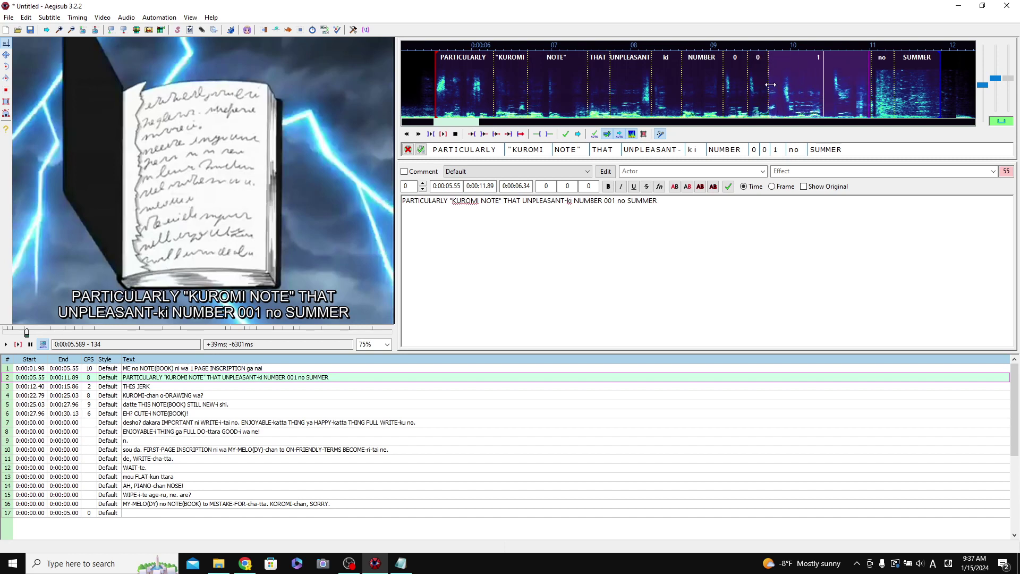
drag(773, 84, 771, 85)
click(814, 79)
Move the starts of no and SUMMER earlier so no ends around 0:00:10.2
drag(872, 79, 832, 80)
click(853, 79)
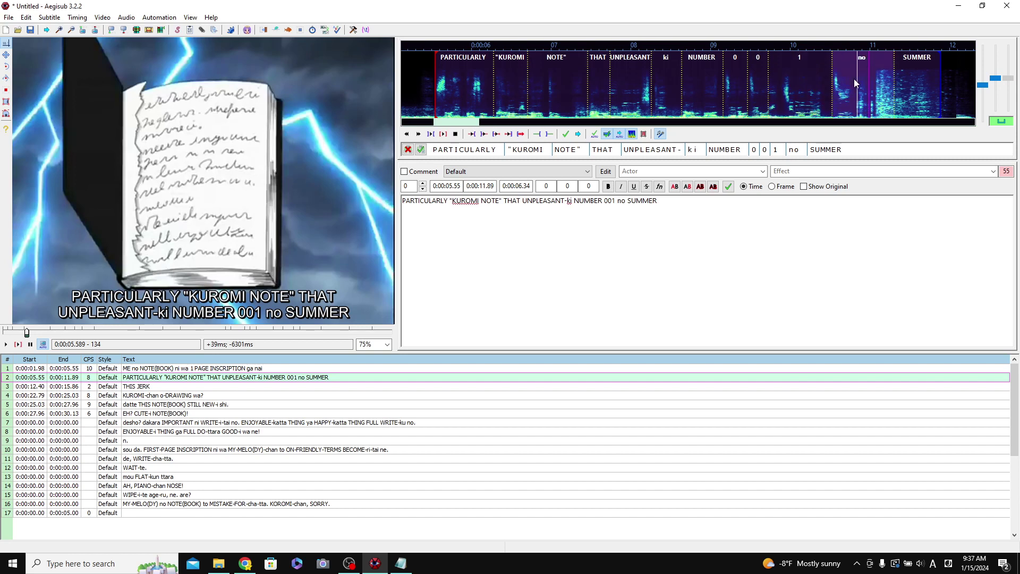
drag(831, 81, 793, 89)
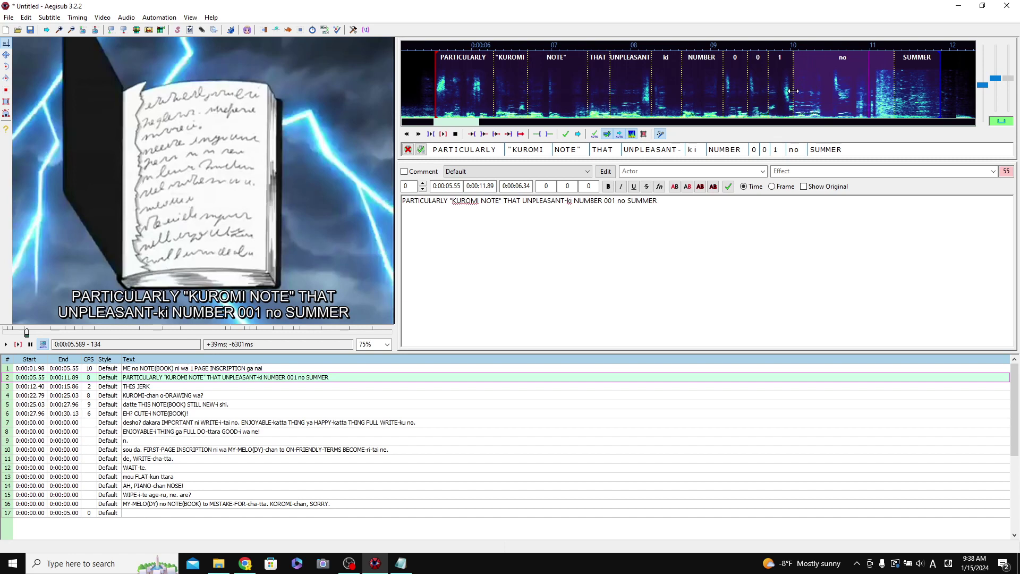
click(795, 92)
click(916, 81)
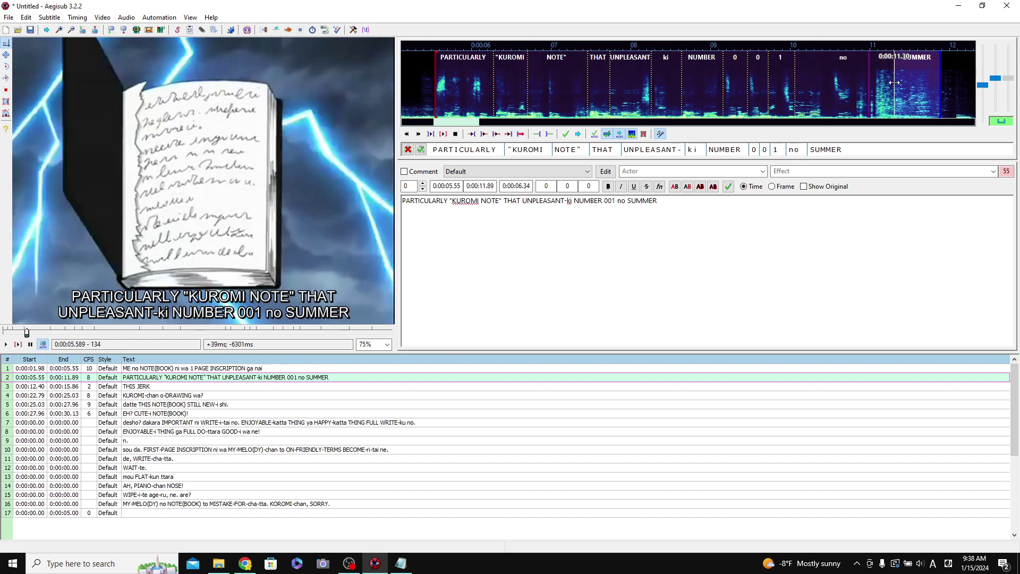
click(897, 69)
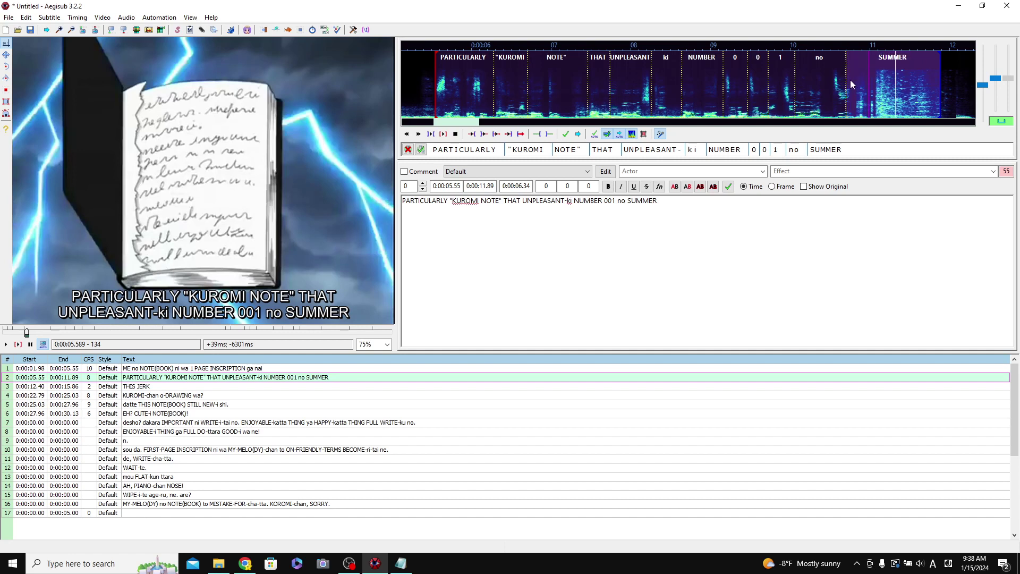
drag(846, 83, 809, 83)
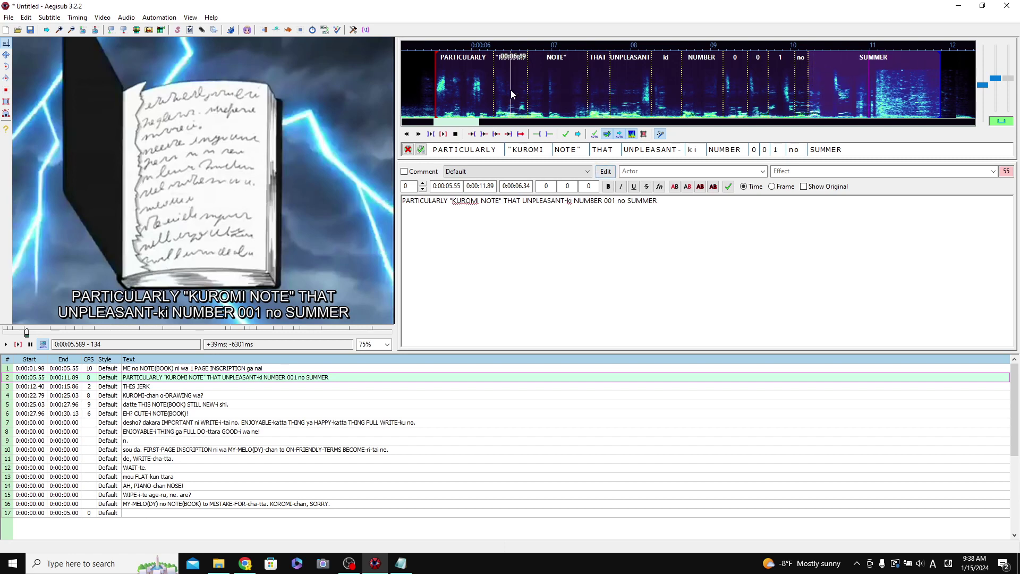
scroll(476, 91, up, 2)
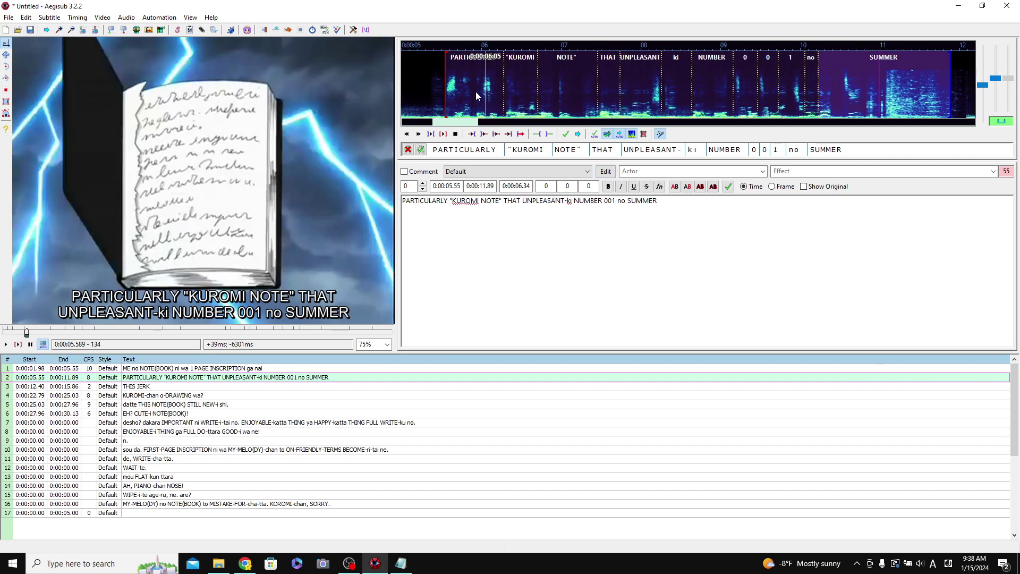
click(521, 85)
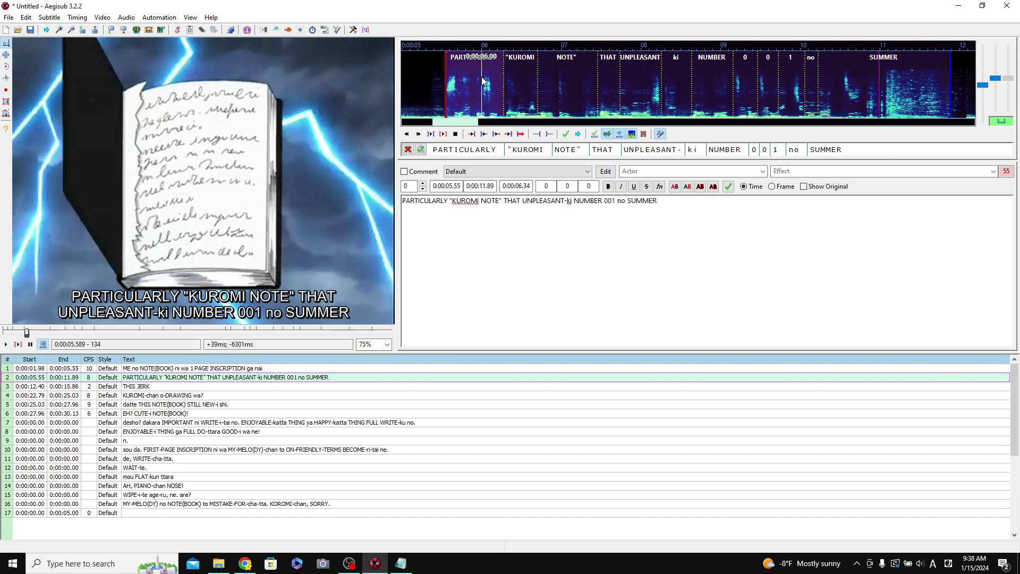
click(575, 75)
click(658, 79)
click(677, 75)
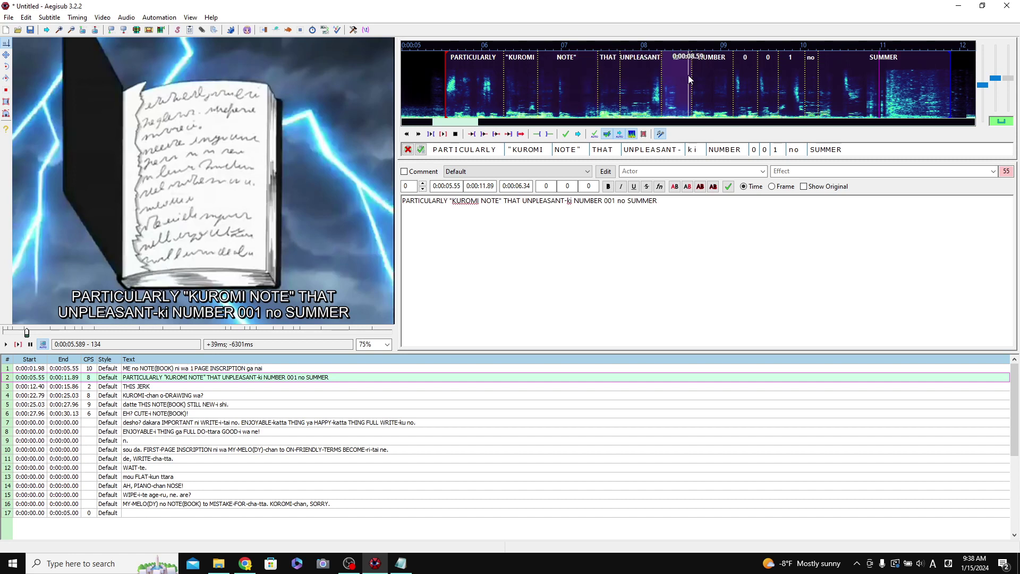
click(706, 73)
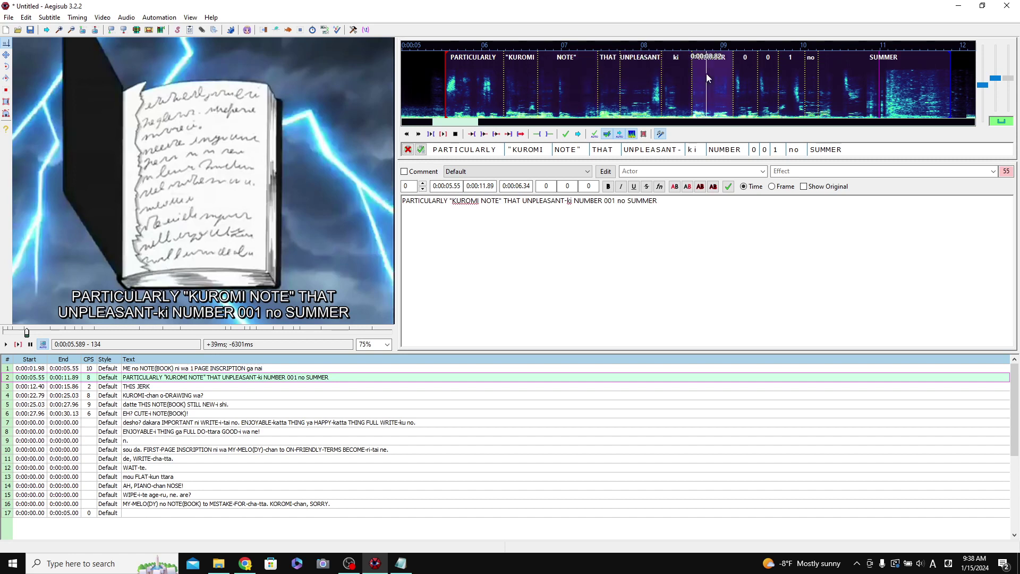
Commit the karaoke splits, preview the line, and save the subtitles as Untitled.ass
click(421, 150)
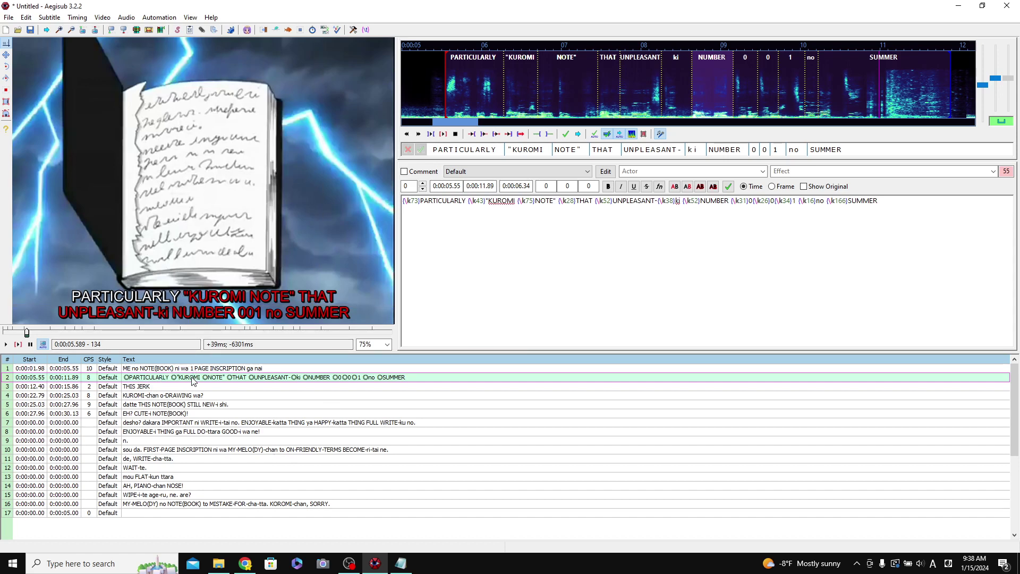
click(6, 345)
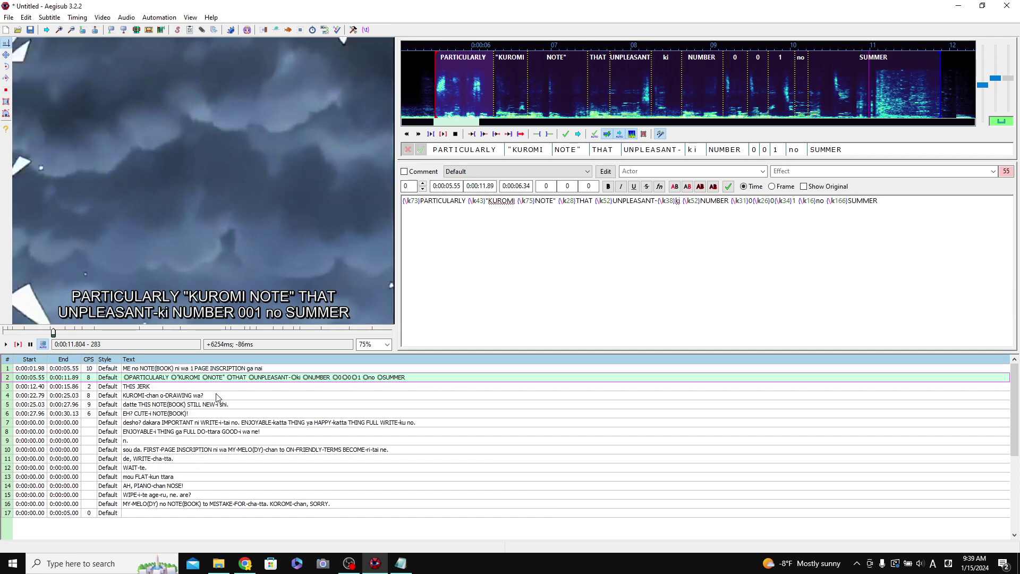
click(144, 378)
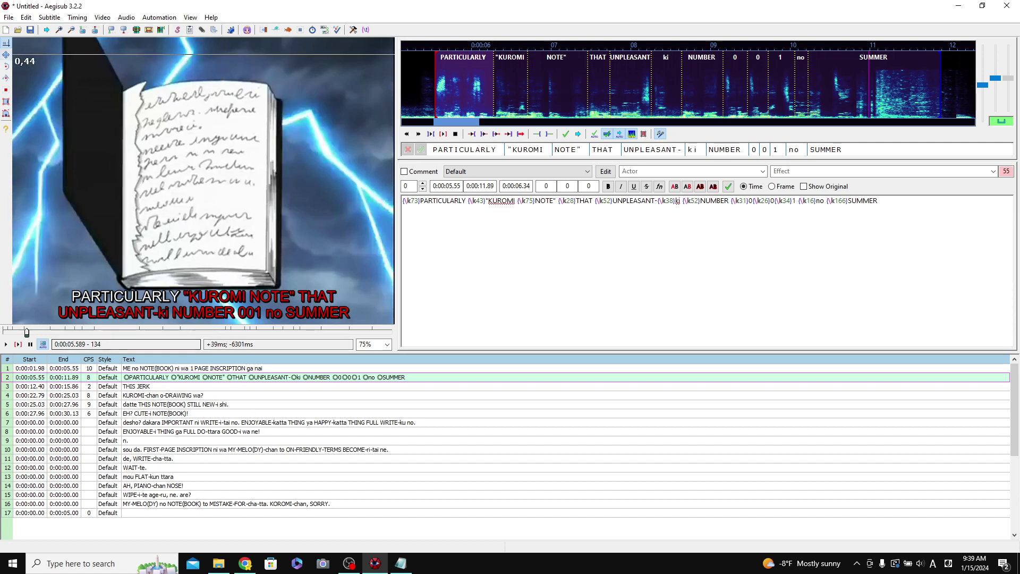
click(30, 29)
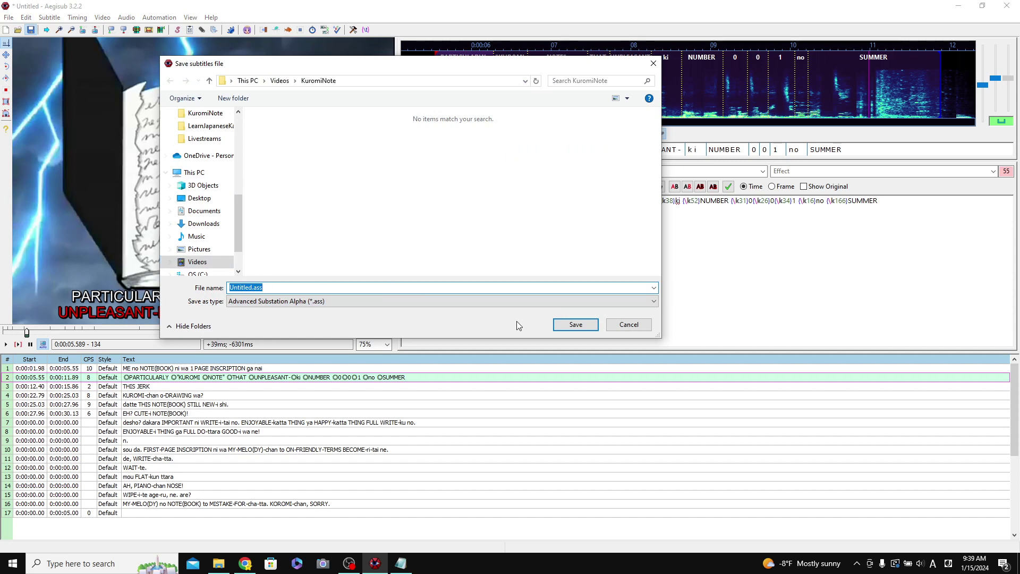
click(579, 324)
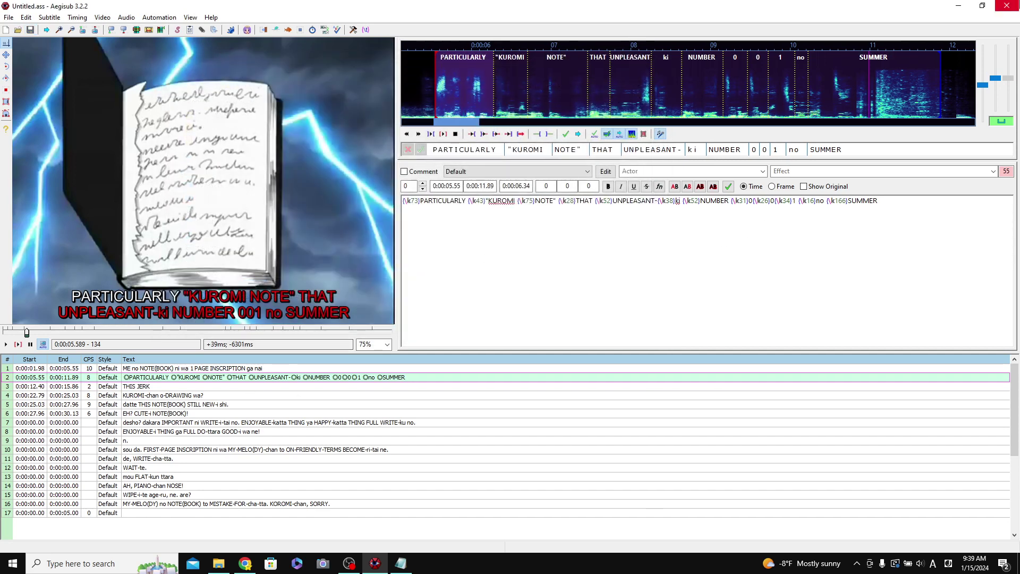
Open kurominote No.001_small.mp4 from the KuromiNote folder in VLC
click(958, 8)
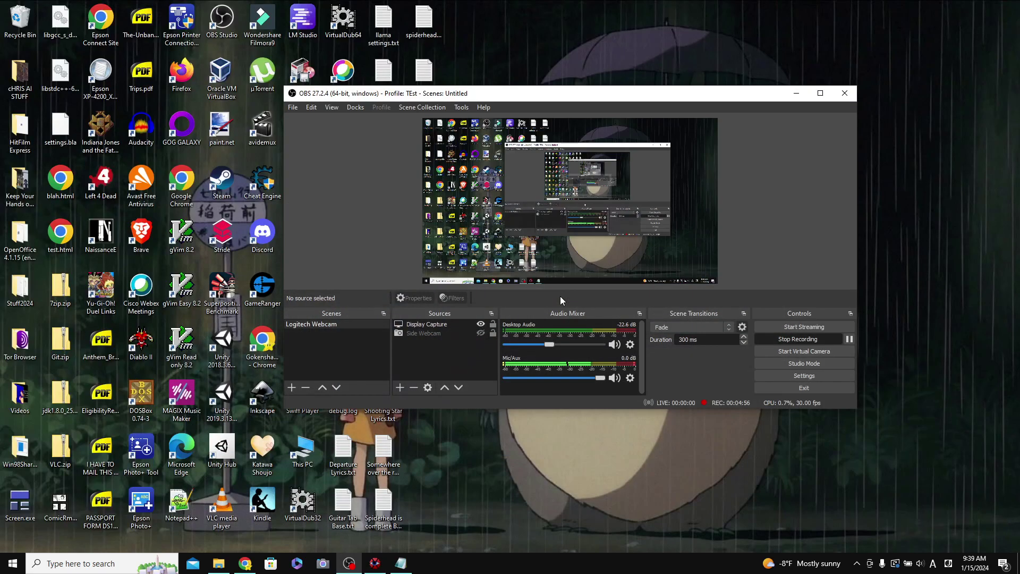
click(219, 564)
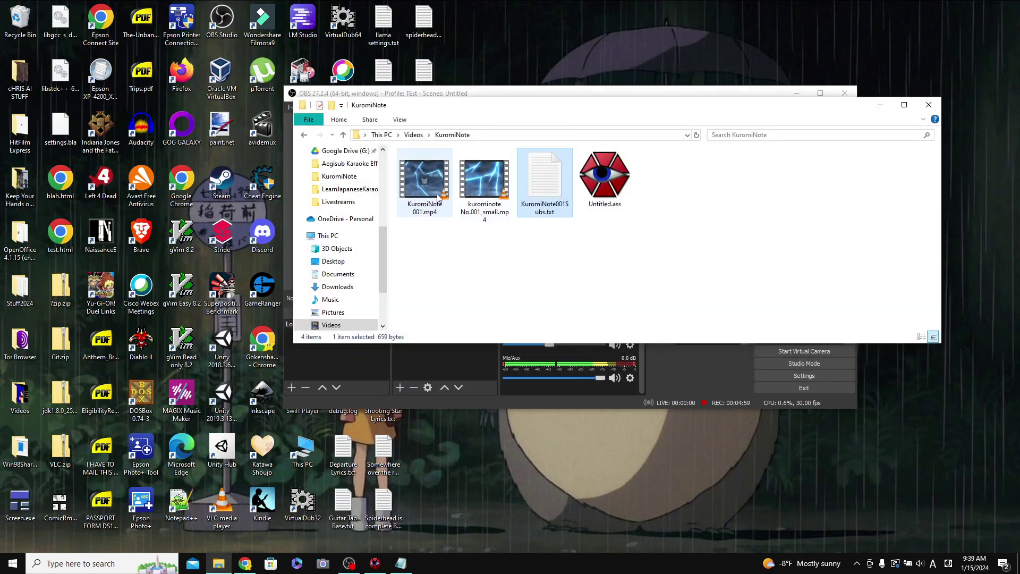
click(483, 180)
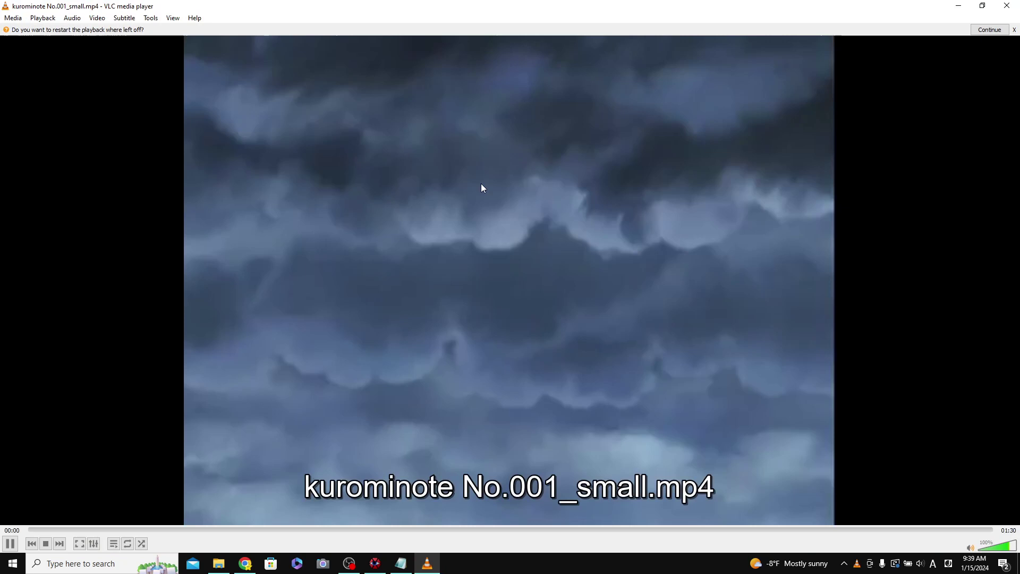
Pause the video and load Untitled.ass as its subtitle file
key(space)
right_click(452, 187)
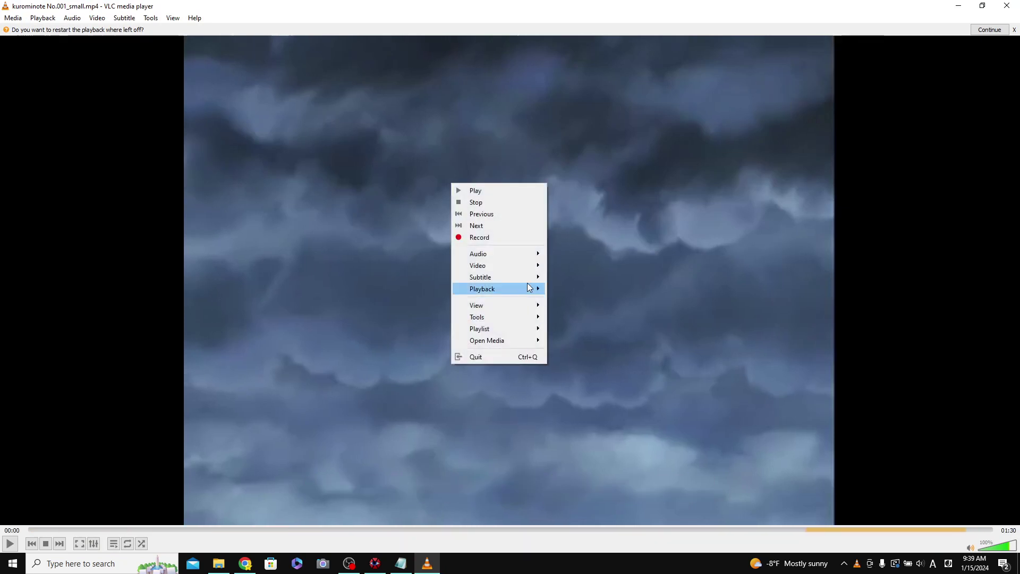
mouse_move(524, 277)
click(573, 278)
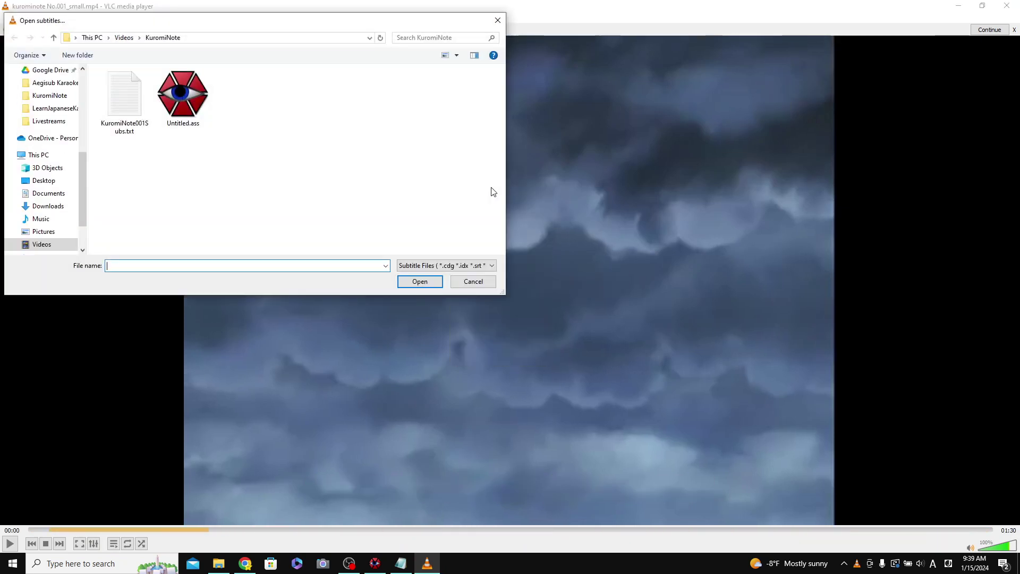
click(178, 88)
double_click(178, 88)
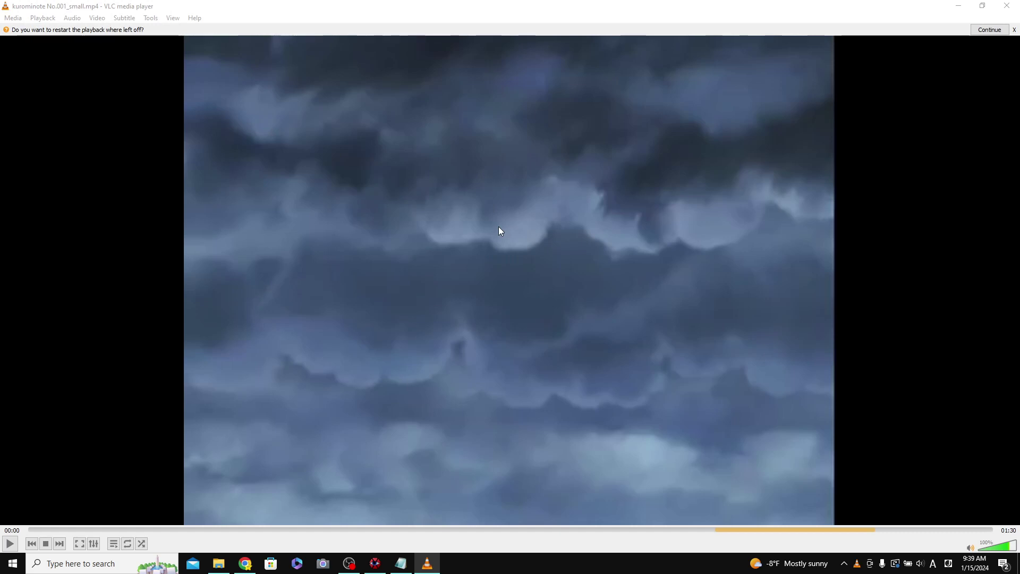
Play the video to watch the karaoke highlighting, then pause and close VLC
key(space)
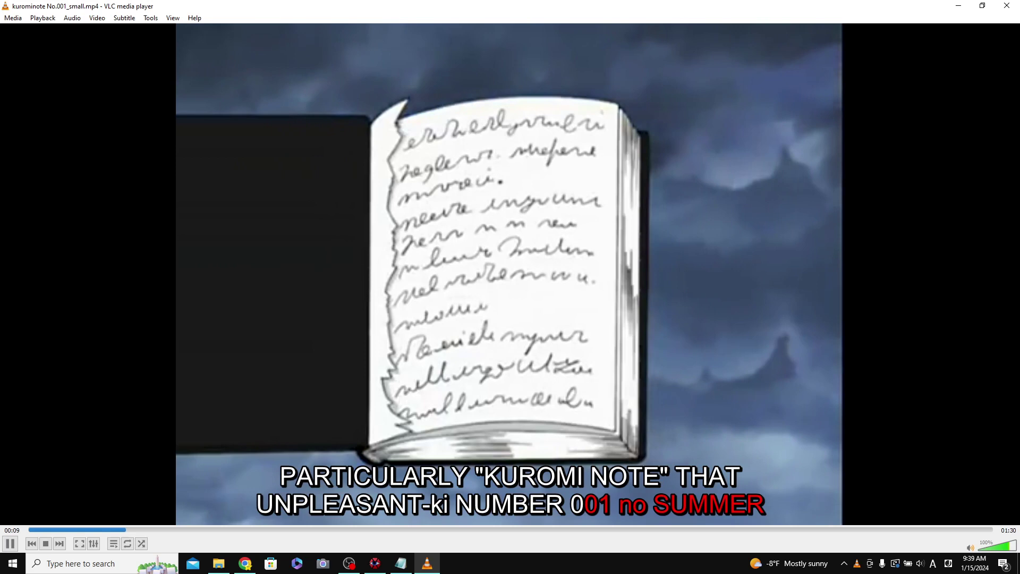
key(space)
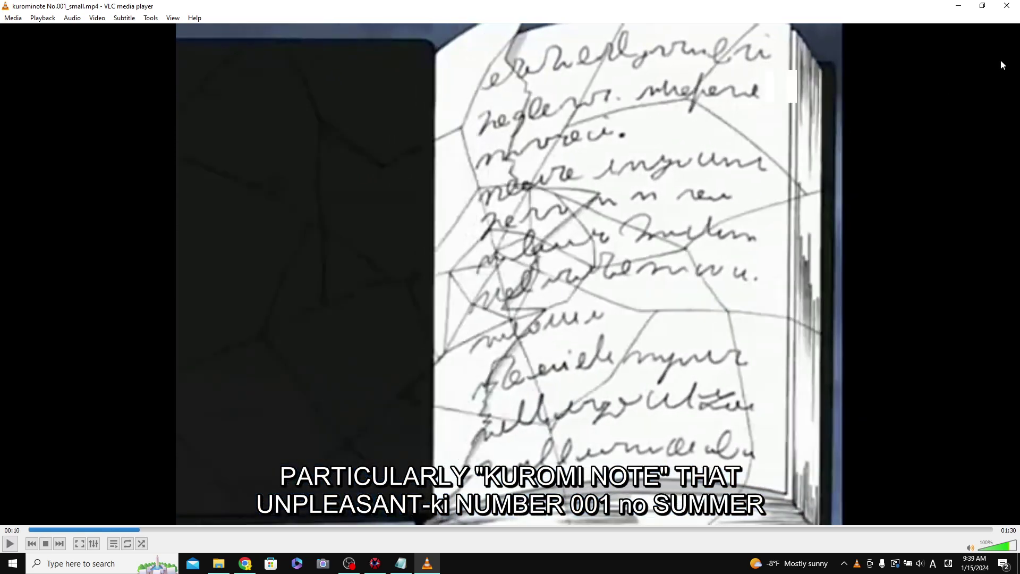
click(1005, 5)
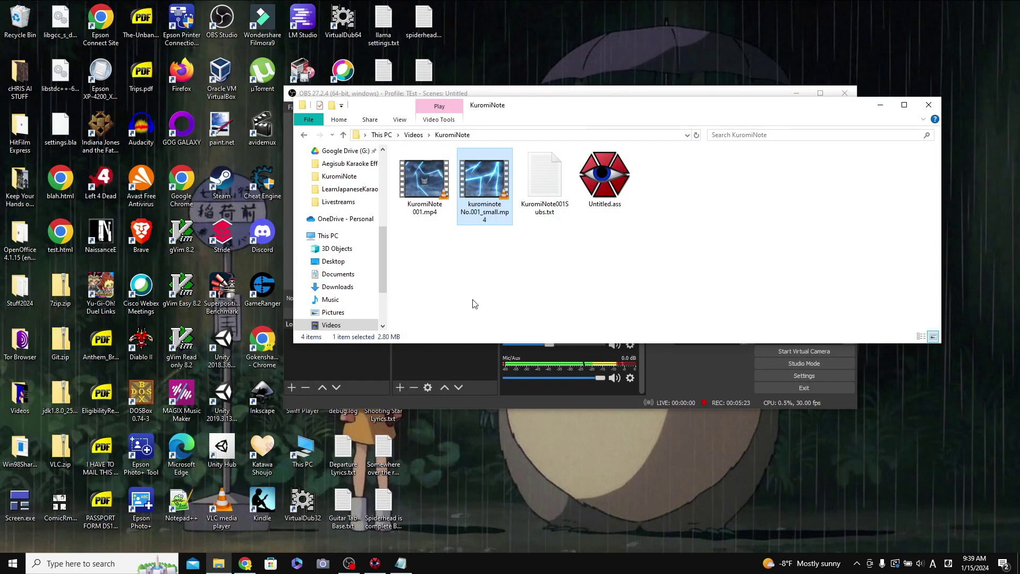
Bring the Aegisub window with Untitled.ass back to the front from the taskbar
click(375, 563)
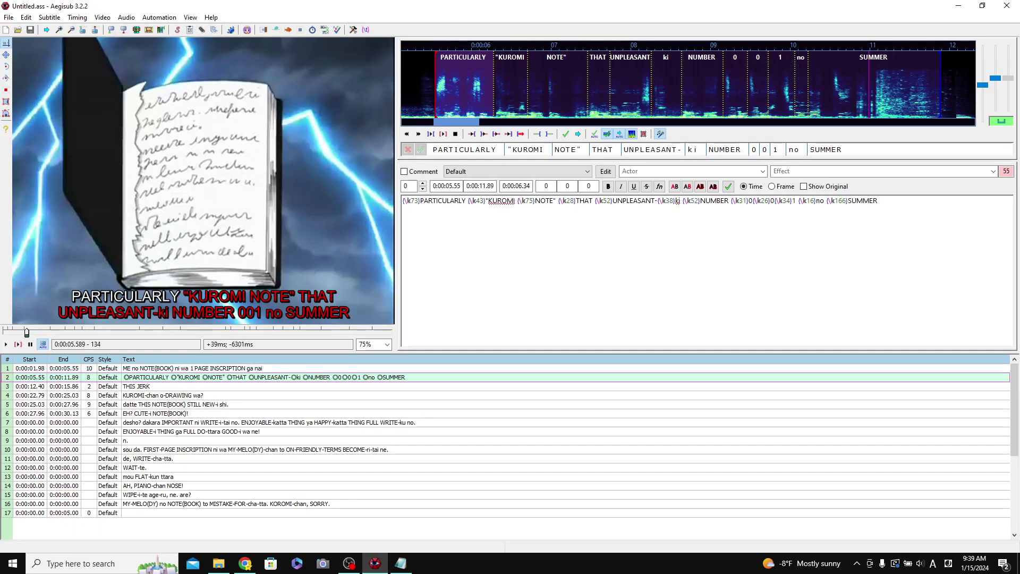